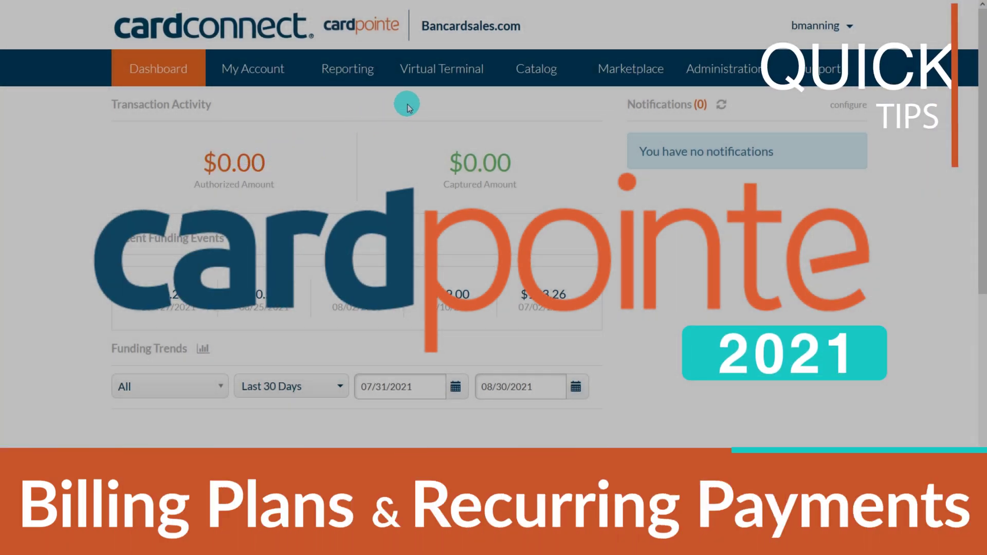
- Look over the existing billing plans in Virtual Terminal, then return to the Dashboard
left_click(456, 74)
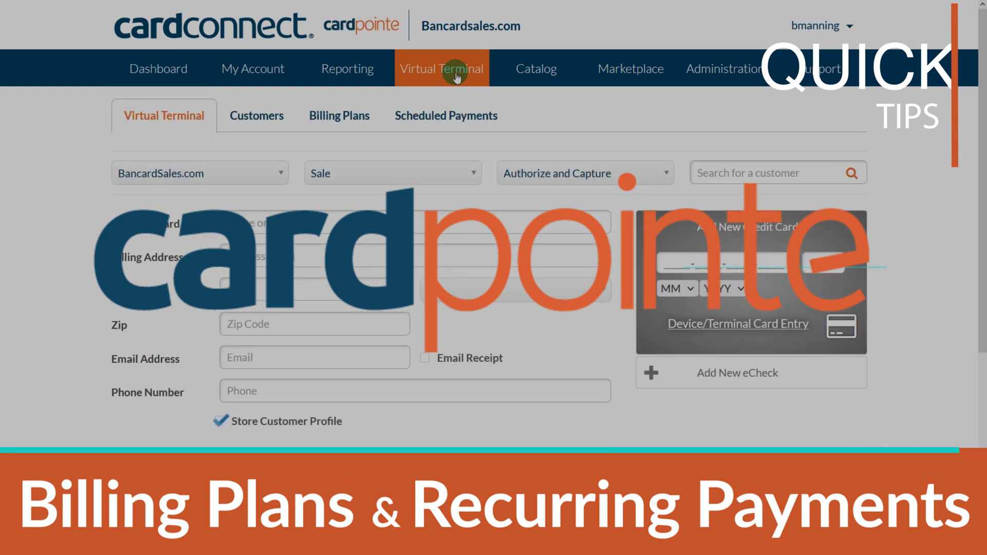
left_click(348, 120)
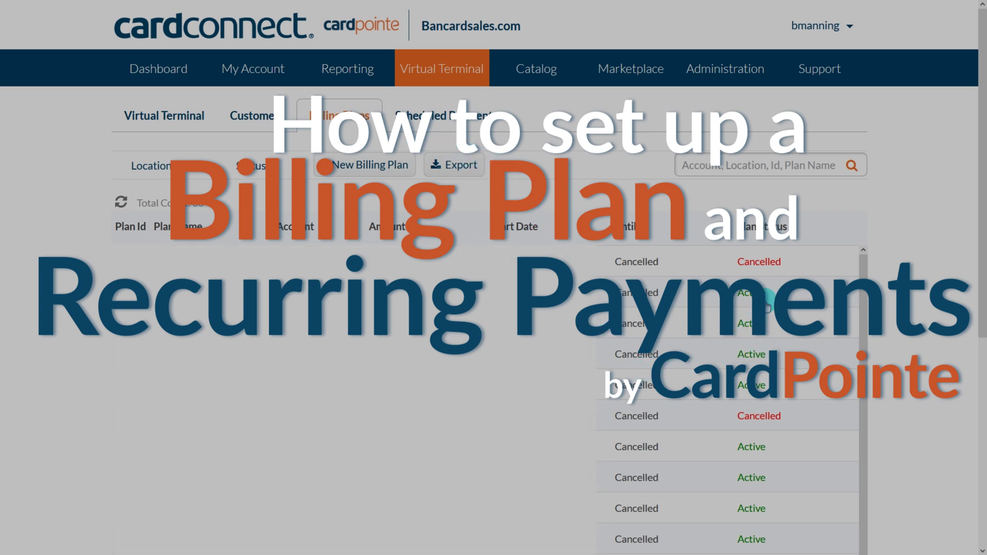
scroll(743, 368, "down", 3)
scroll(743, 368, "up", 2)
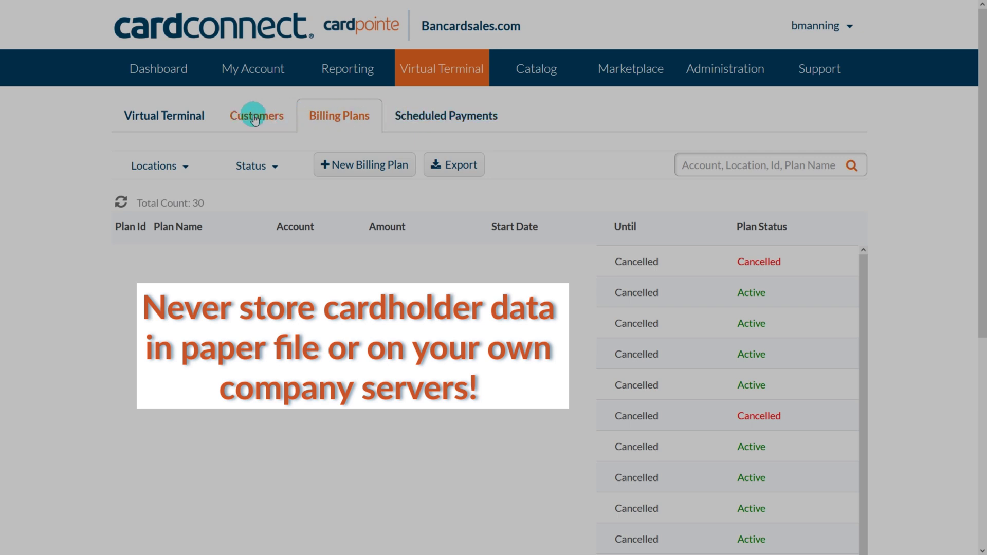
left_click(166, 71)
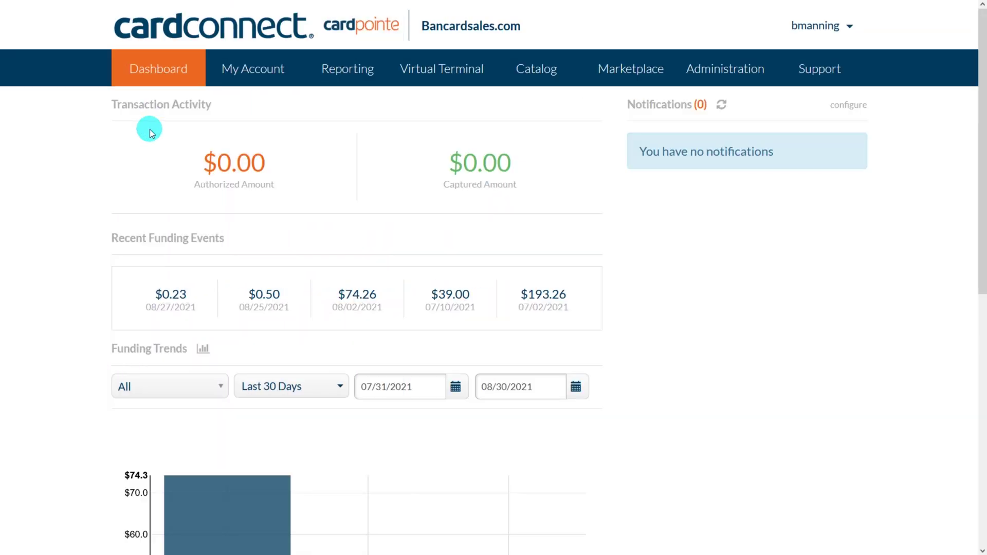
- Start a new billing plan from the Billing Plans tab and begin a customer search
left_click(429, 70)
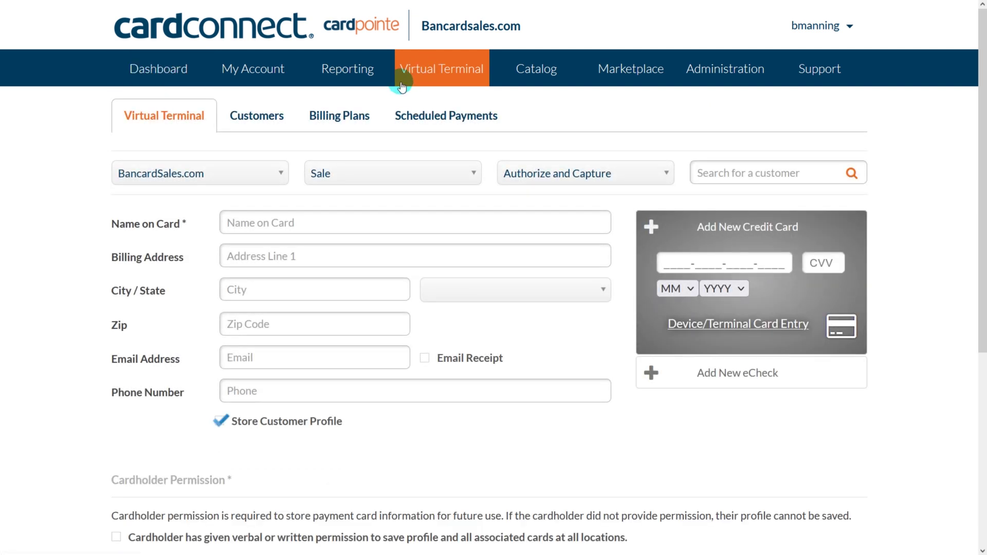
left_click(338, 118)
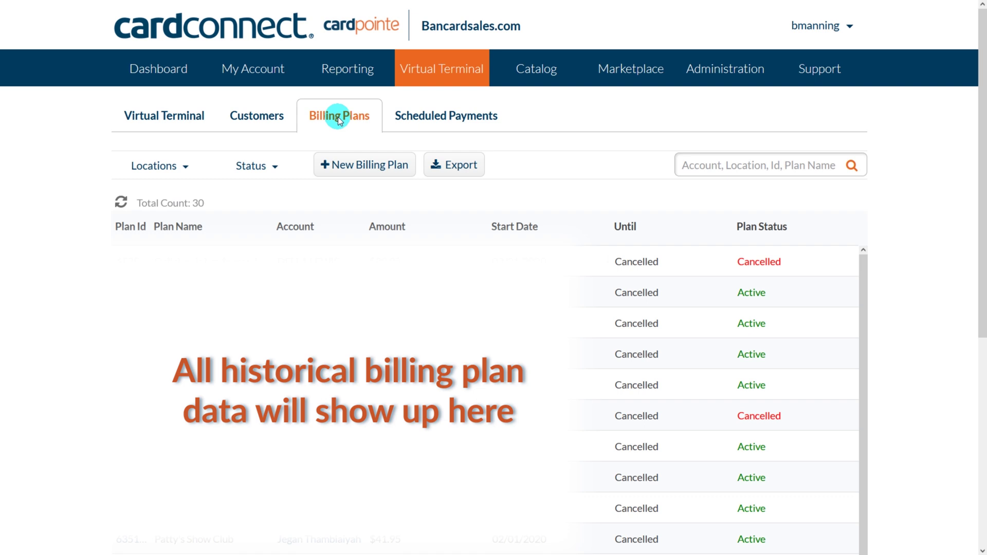
left_click(359, 169)
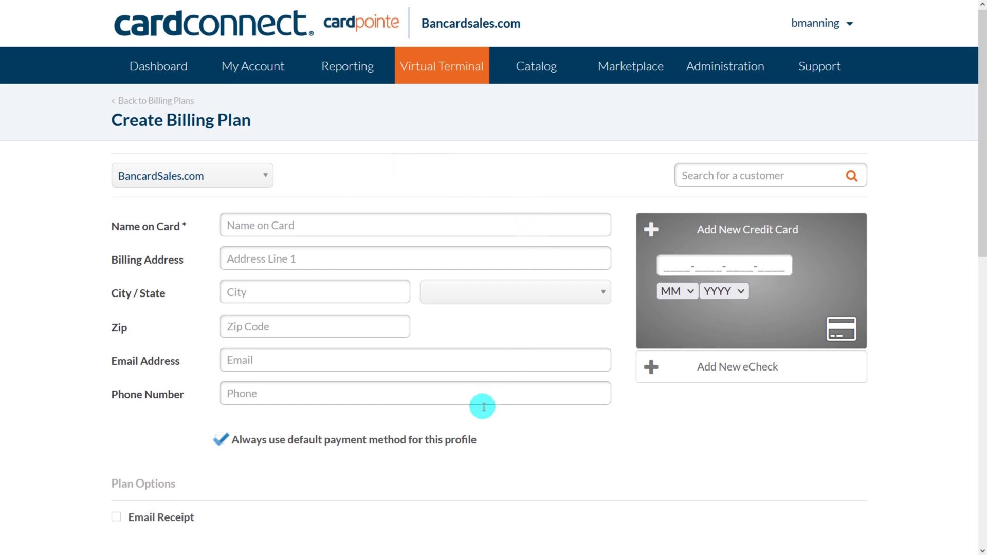
scroll(481, 399, "down", 8)
scroll(484, 398, "up", 5)
scroll(484, 398, "up", 3)
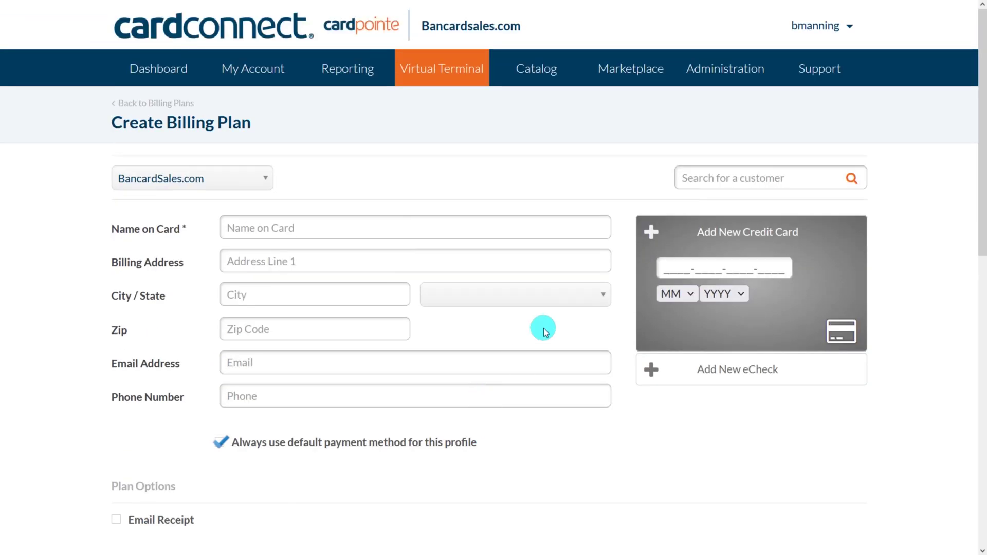
left_click(729, 178)
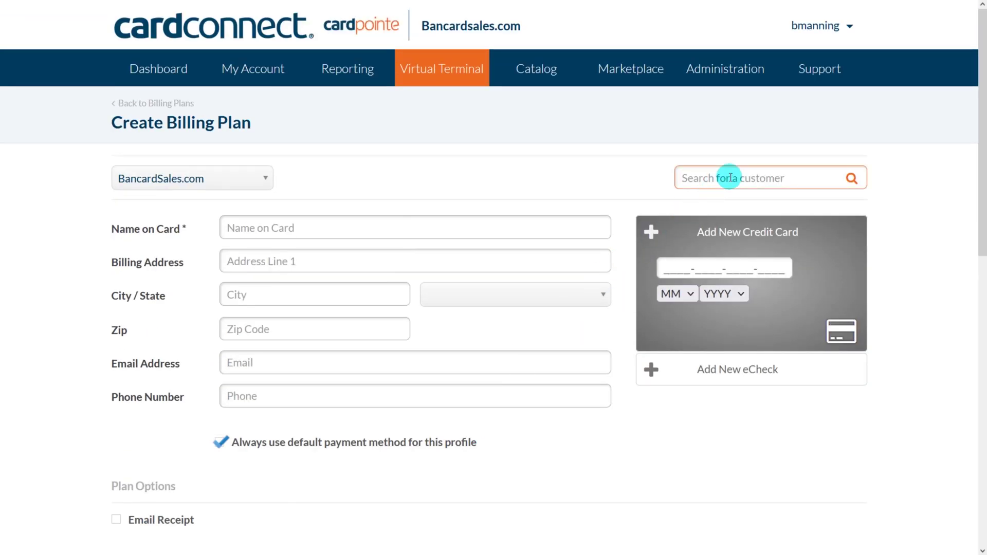
- Load the existing customer's saved profile and Visa card by searching their name, after briefly clearing it
type("jorda")
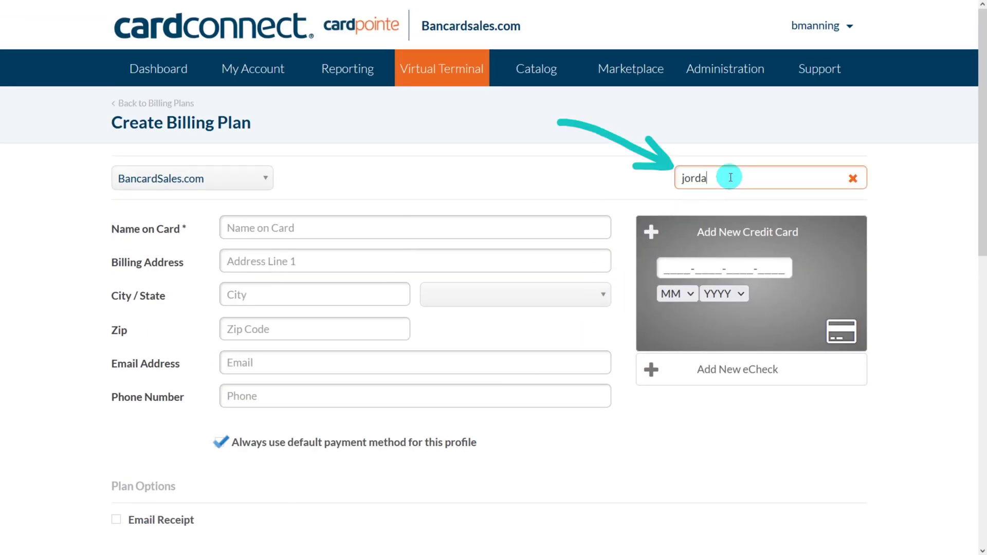
type("n")
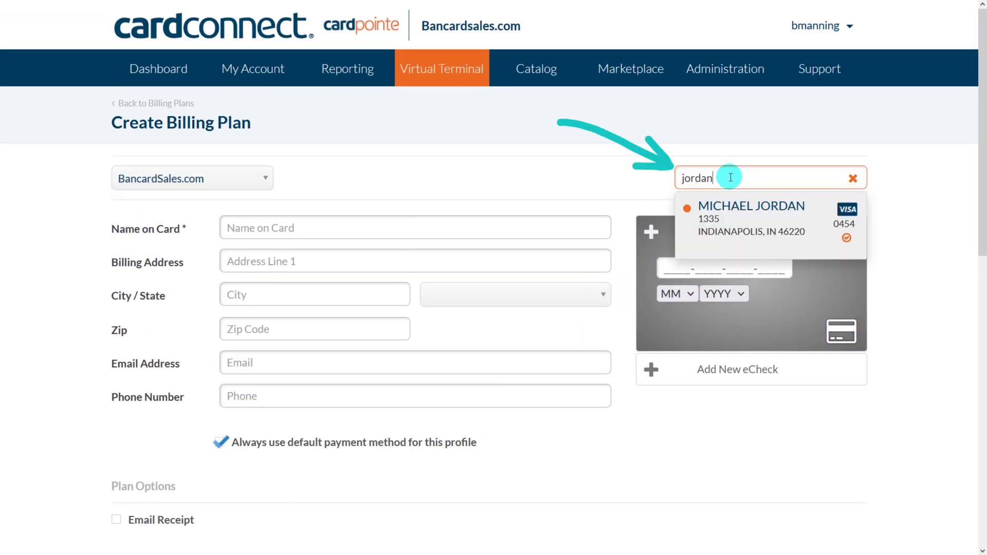
left_click(743, 217)
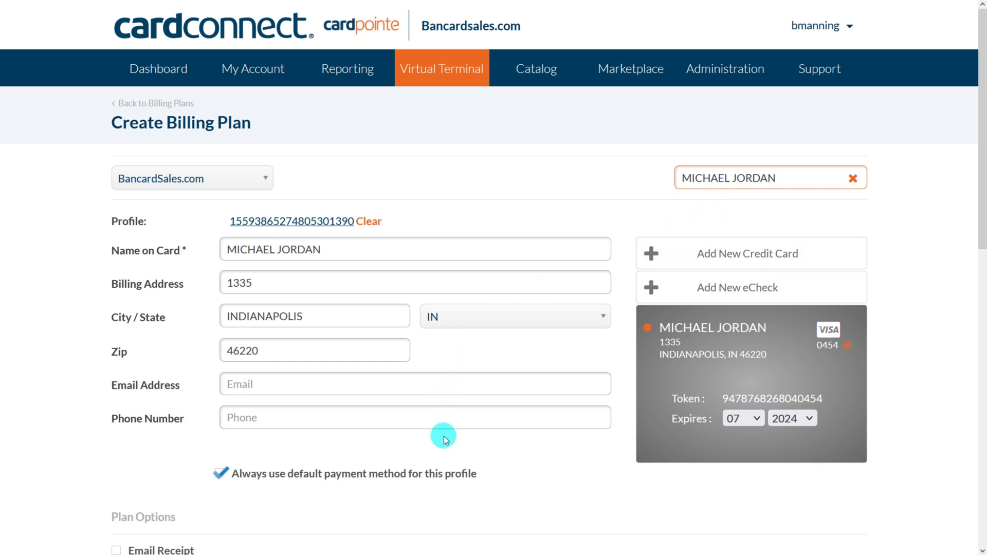
left_click(366, 222)
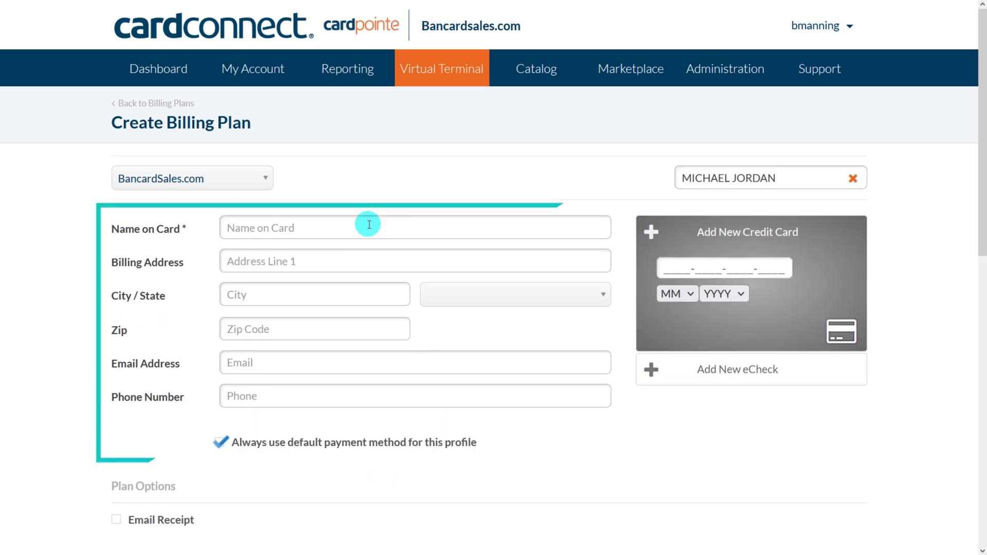
left_click(368, 225)
type("New CUstomer")
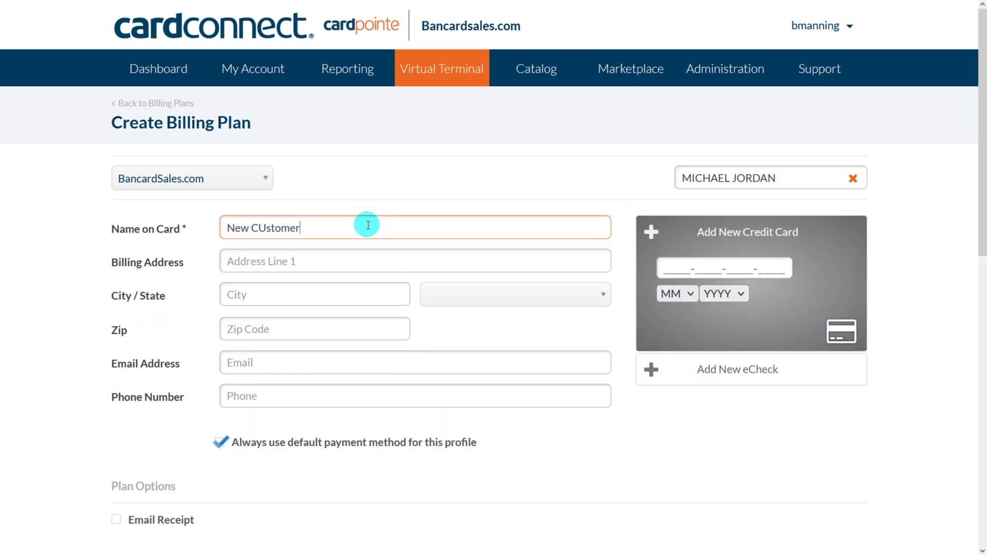
key("BackSpace")
key("BackSpace")
key("BackSpace")
key("BackSpace")
key("BackSpace")
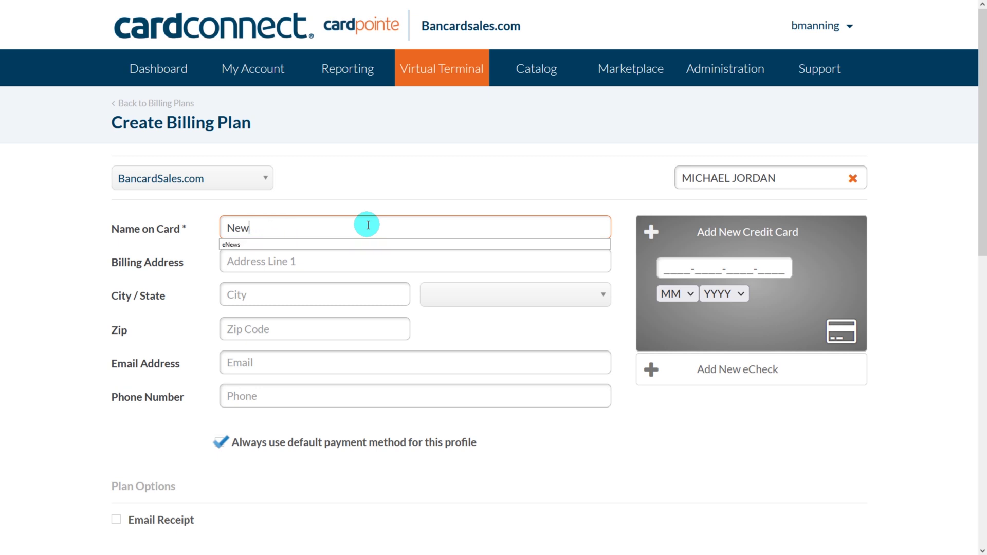
left_click(788, 183)
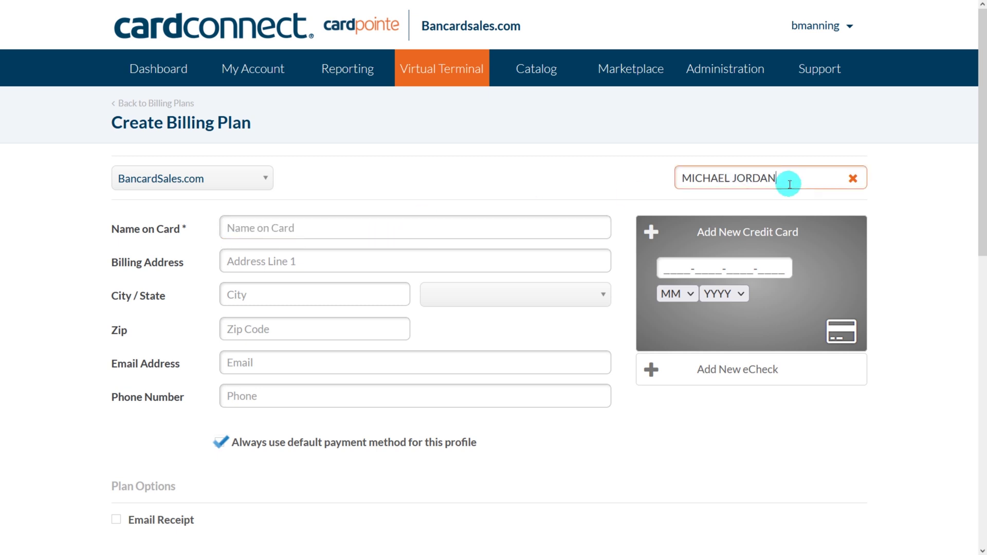
left_click(760, 227)
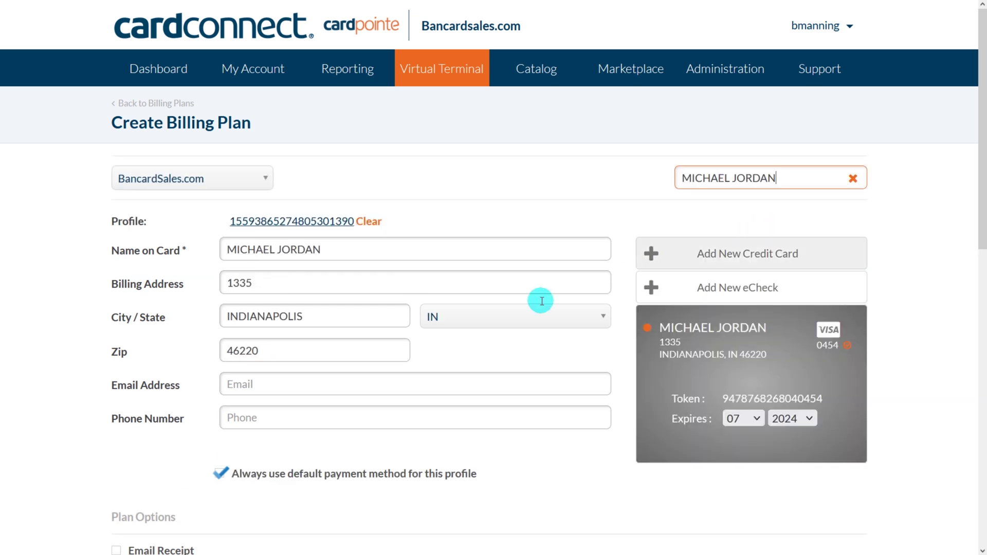
scroll(392, 360, "down", 5)
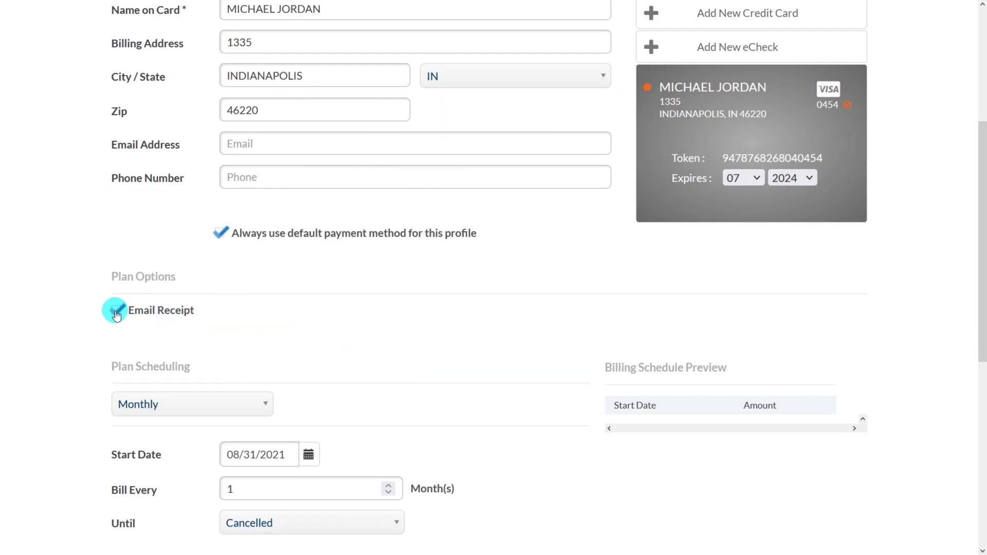
- Keep the billing frequency at Monthly and set the start date to 09/04/2021
scroll(238, 314, "down", 3)
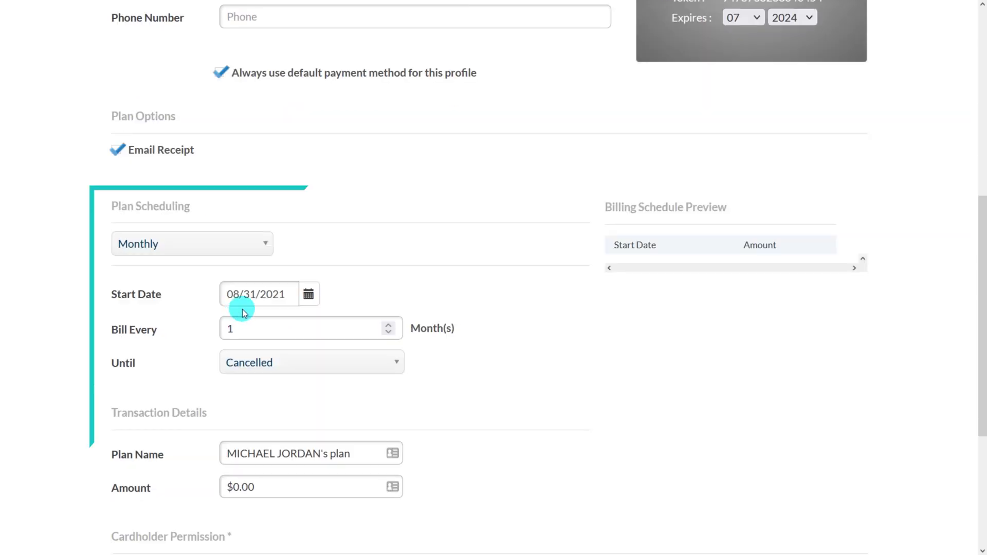
left_click(264, 250)
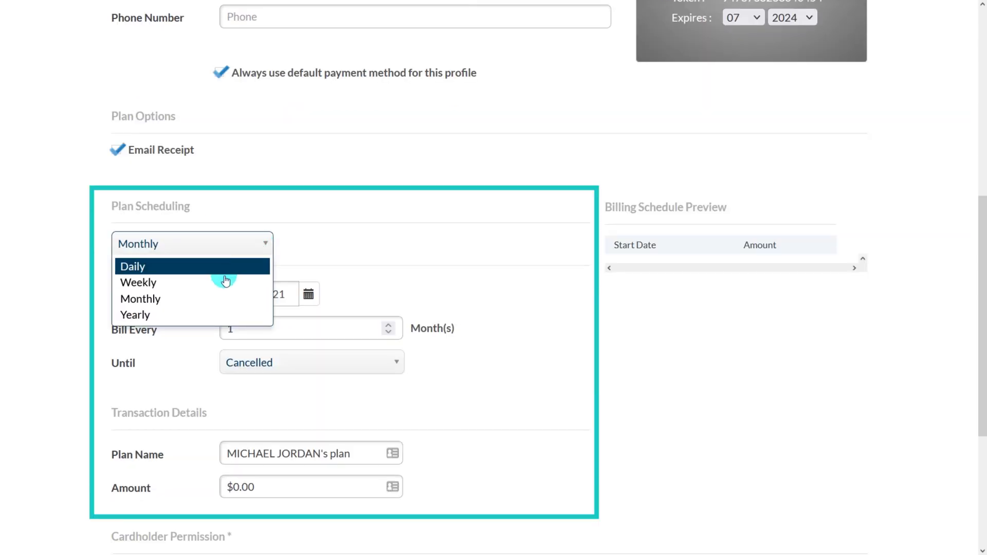
left_click(198, 300)
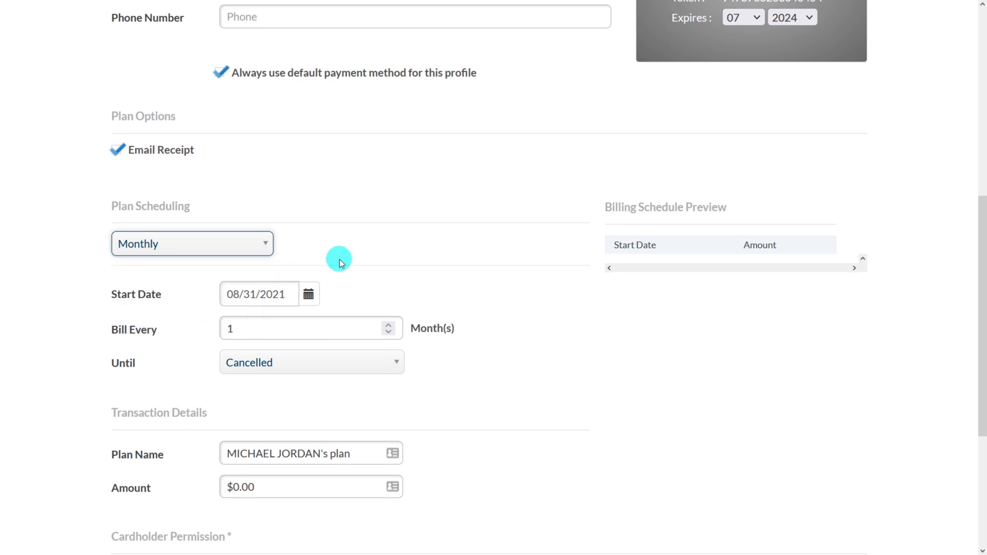
left_click(311, 295)
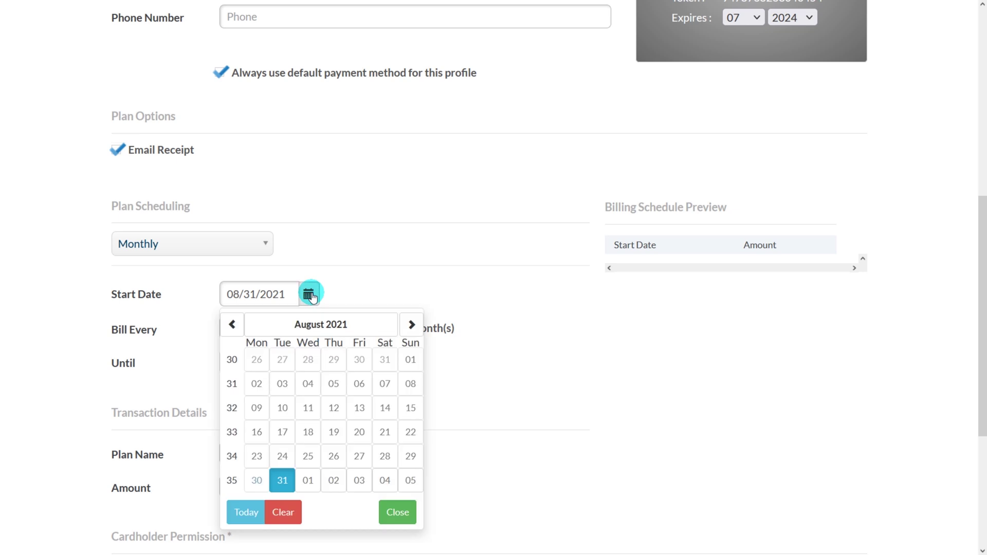
left_click(386, 481)
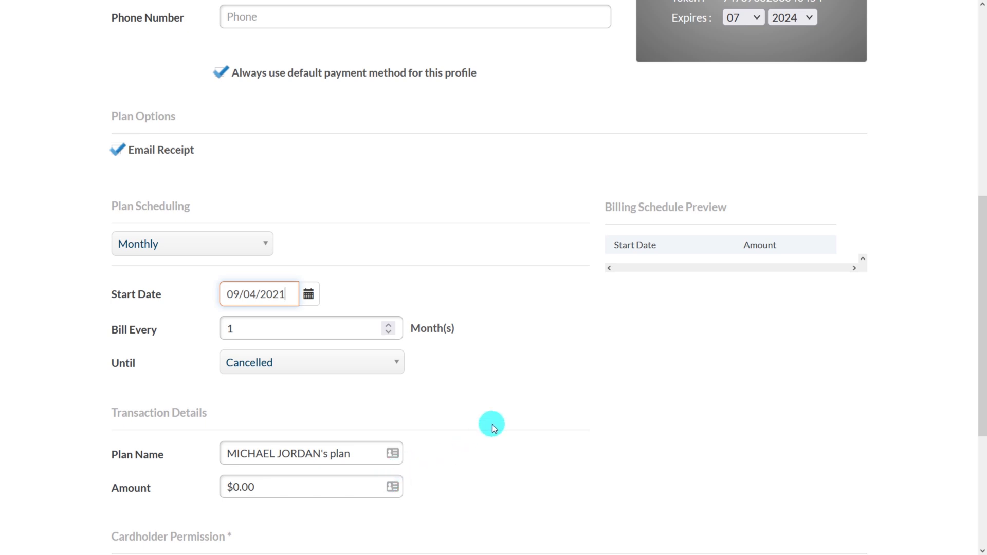
left_click(496, 379)
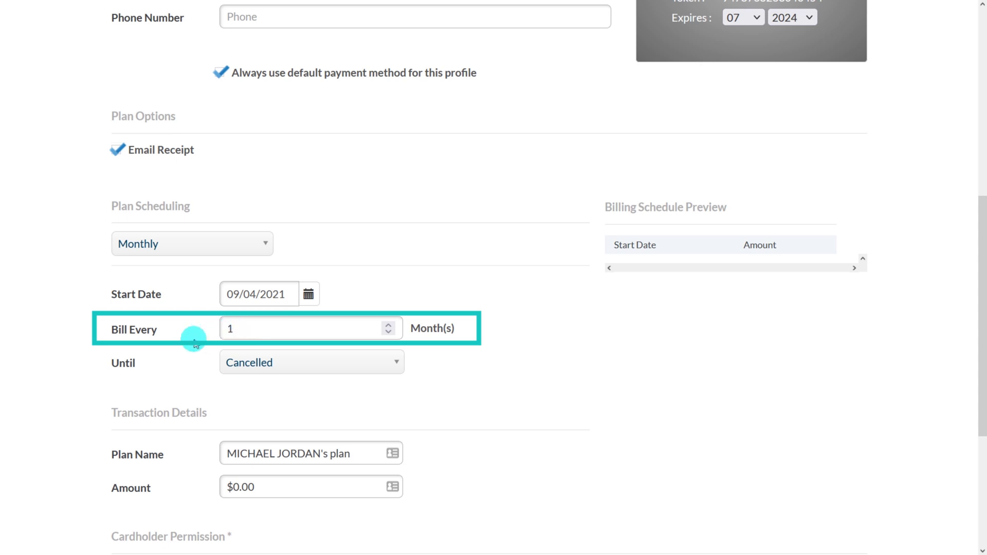
- Change the Bill Every interval from 2 to 3 months
left_click(232, 329)
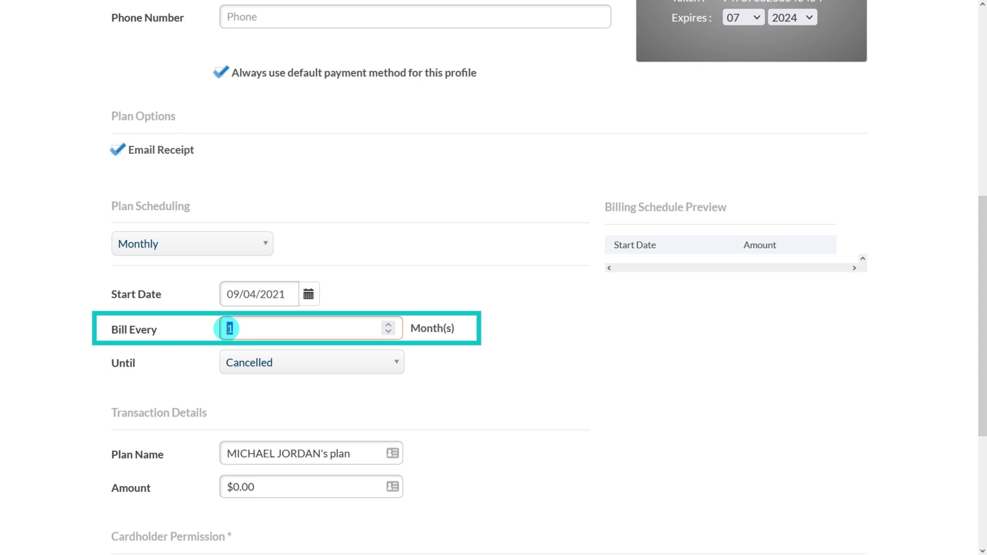
type("2")
key("Tab")
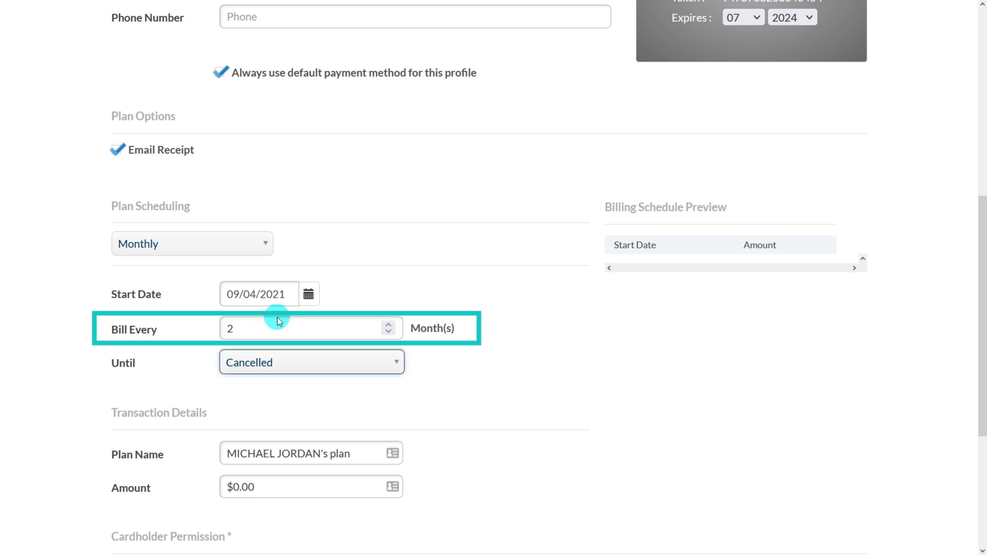
left_click_drag(270, 326, 221, 327)
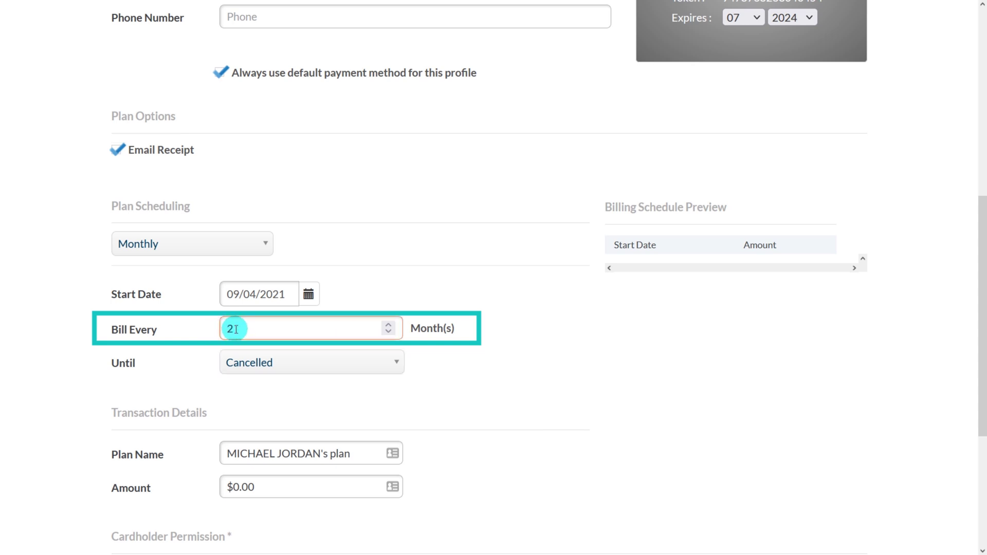
type("3")
key("Tab")
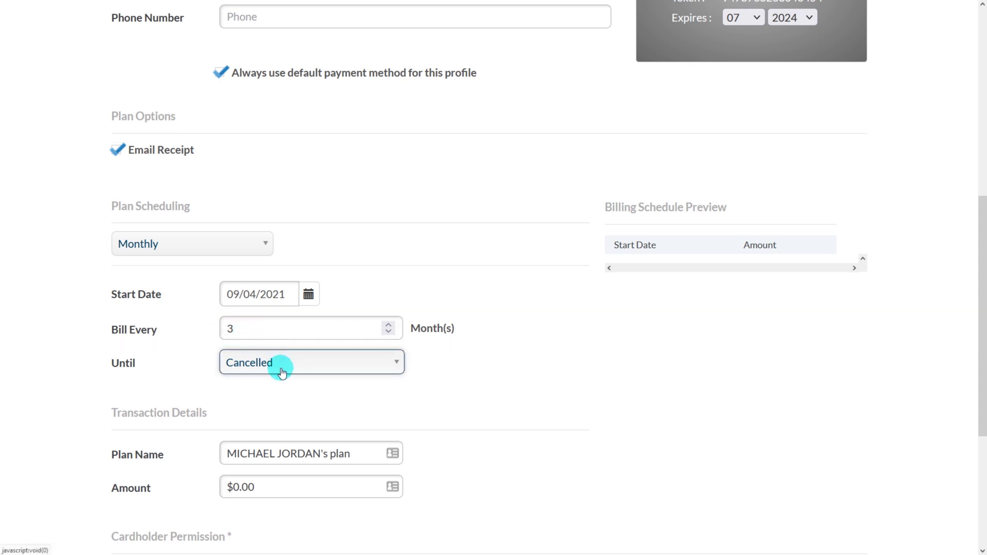
left_click_drag(267, 487, 234, 486)
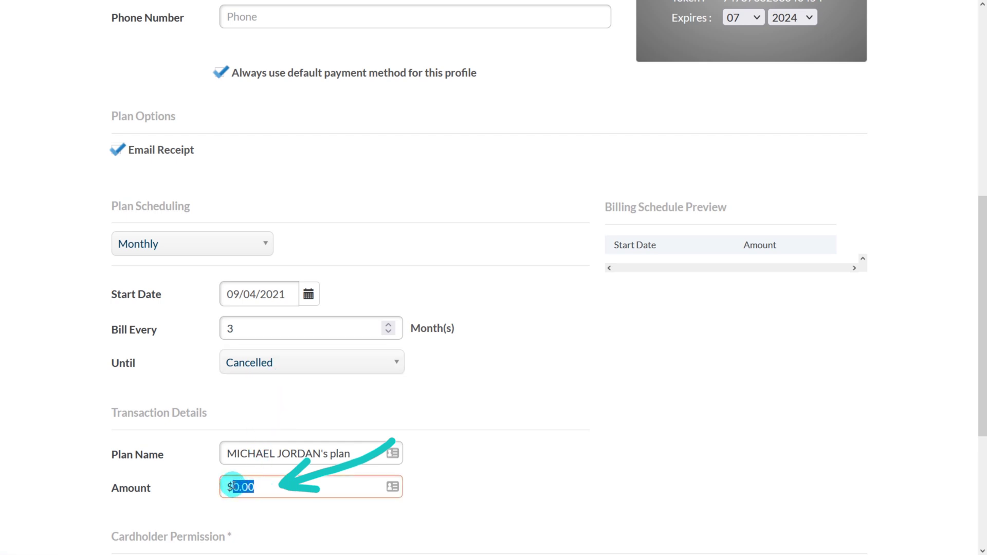
- Set the amount to $23.00 and the billing interval to every 2 months
type("23.00")
scroll(234, 484, "down", 1)
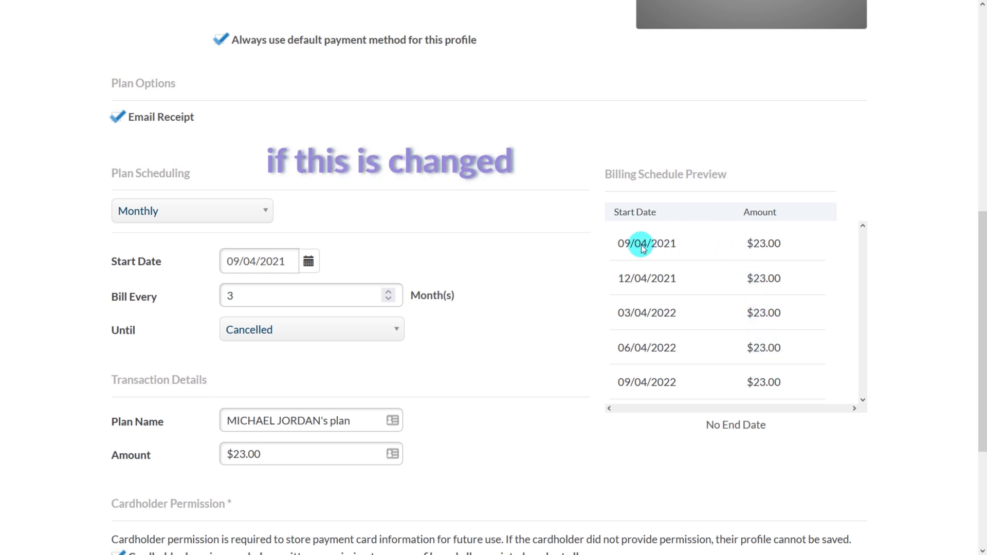
left_click(234, 296)
left_click_drag(234, 296, 200, 300)
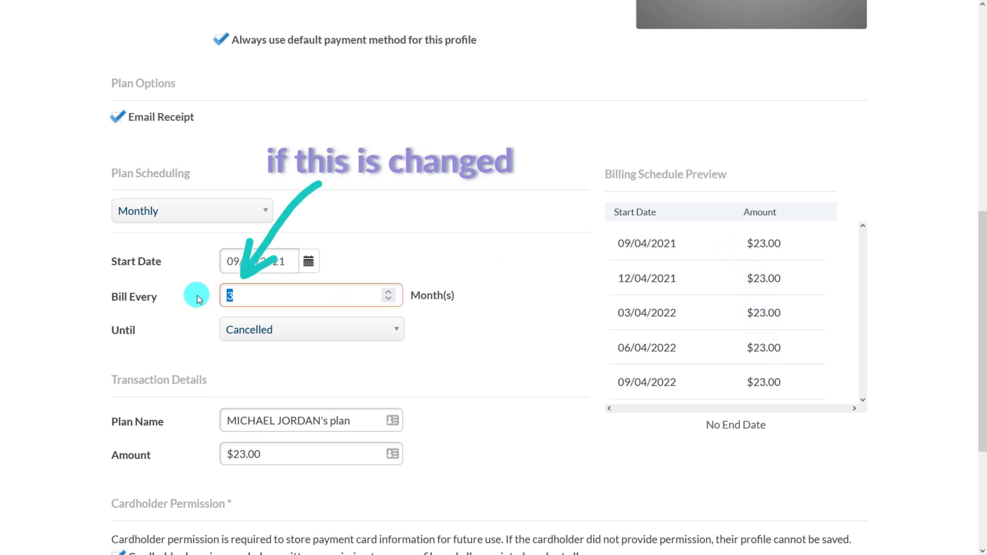
key("Tab")
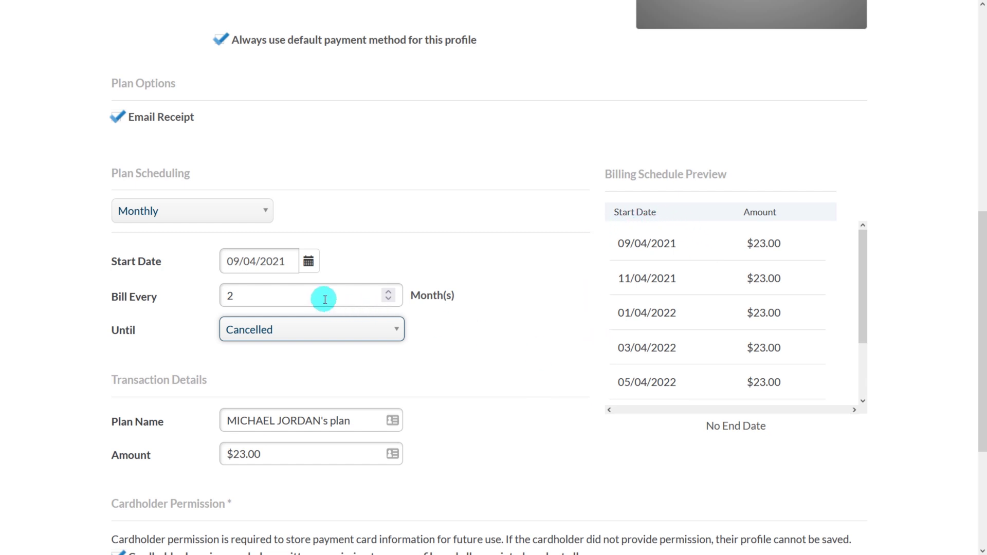
- Set the start date to 09/30/2021 and review the payment schedule preview
left_click(308, 262)
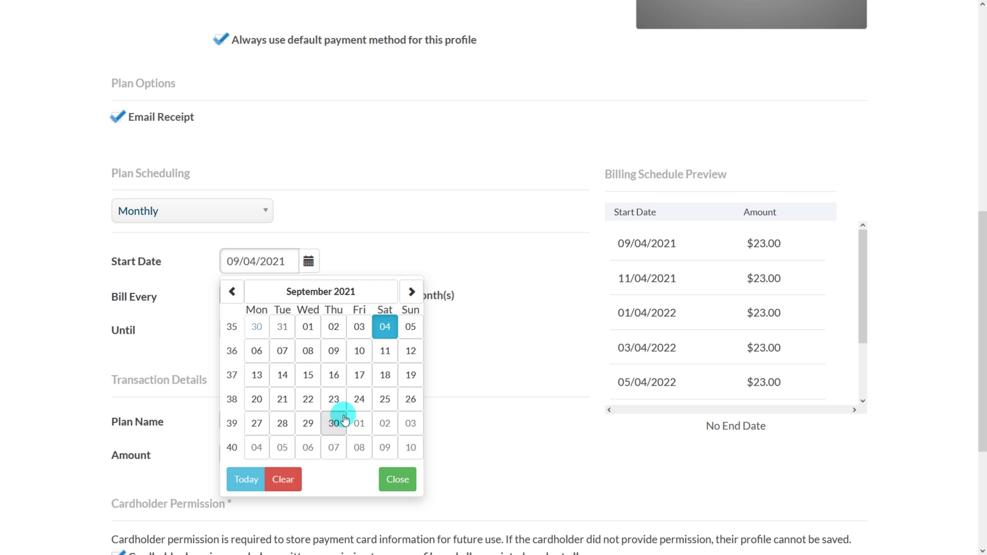
left_click(411, 292)
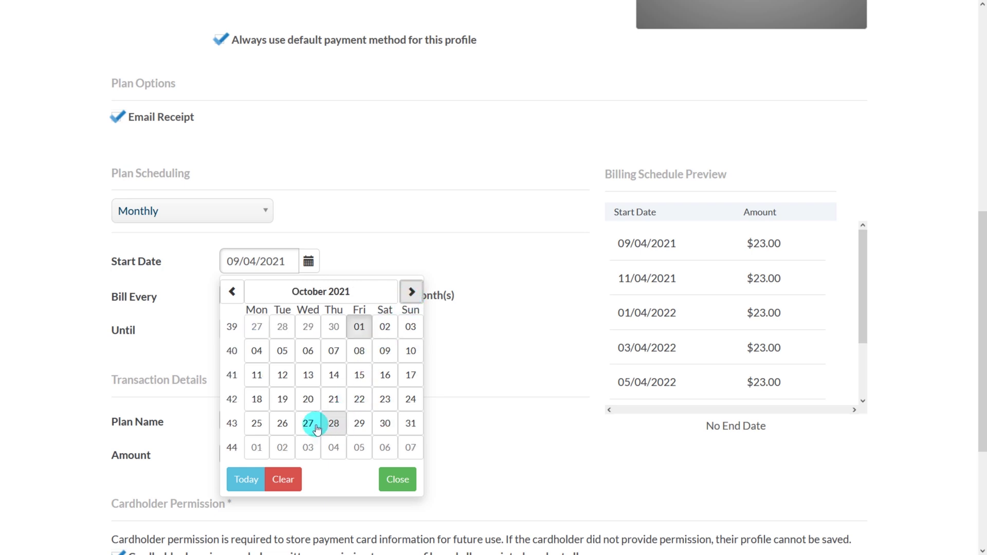
left_click(410, 423)
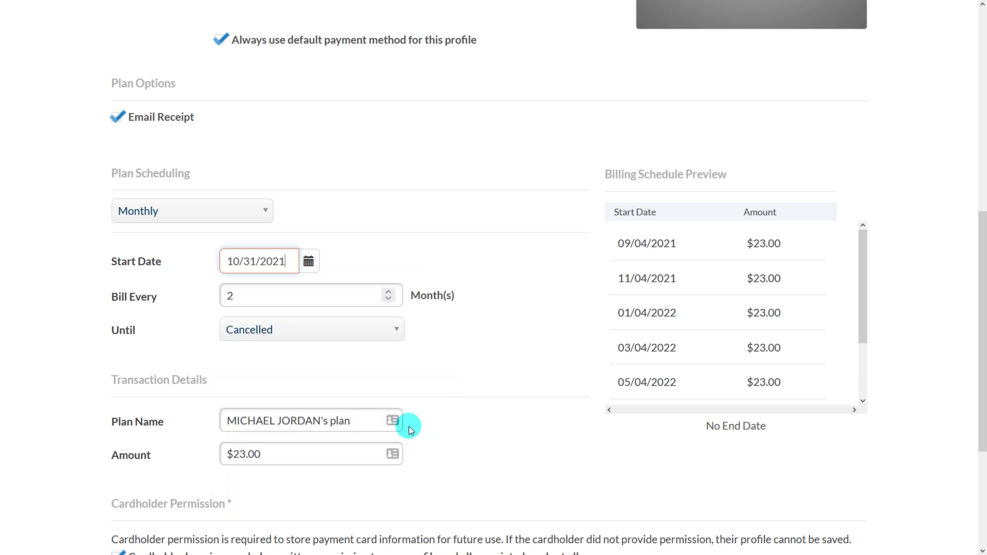
left_click(309, 263)
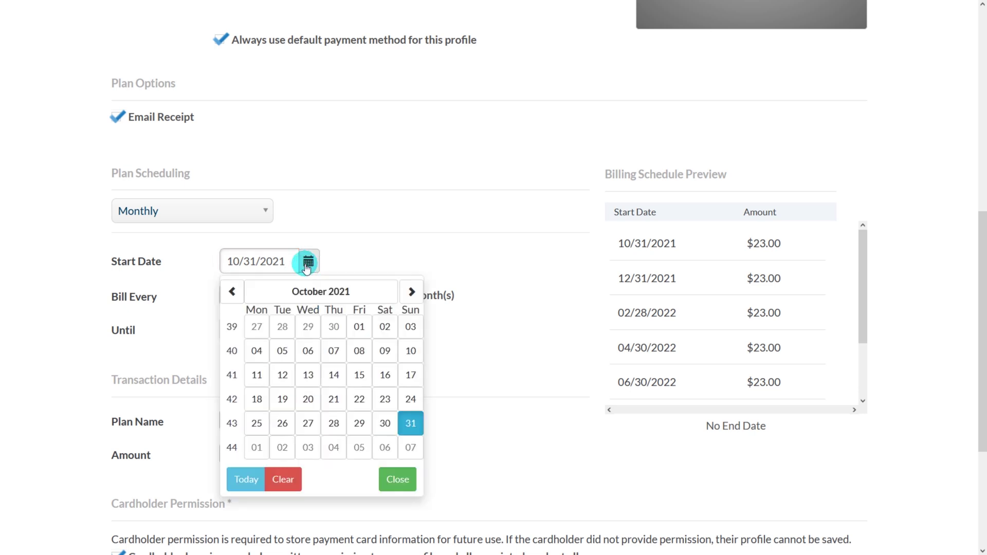
left_click(233, 291)
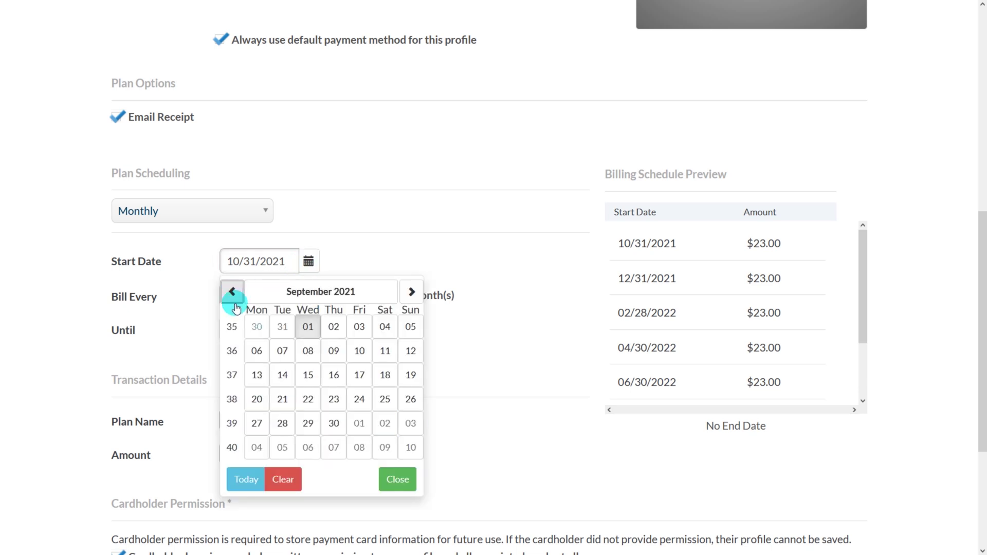
left_click(333, 425)
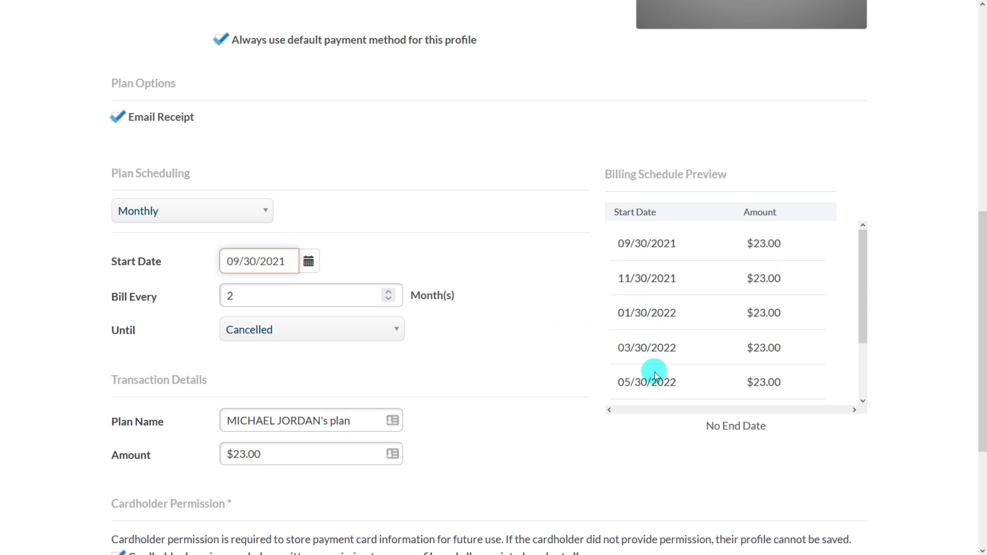
scroll(655, 375, "down", 4)
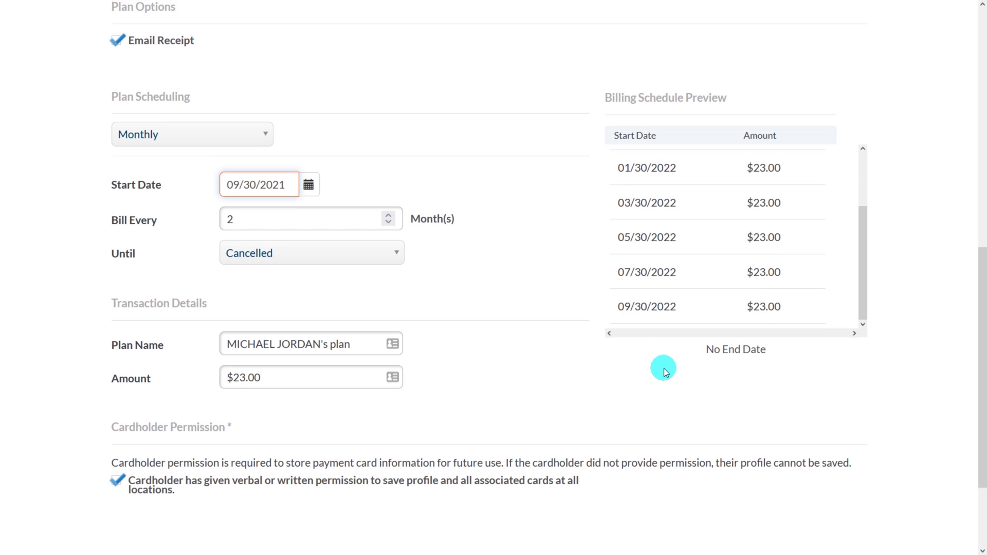
scroll(663, 368, "up", 1)
scroll(664, 369, "up", 1)
scroll(664, 369, "down", 1)
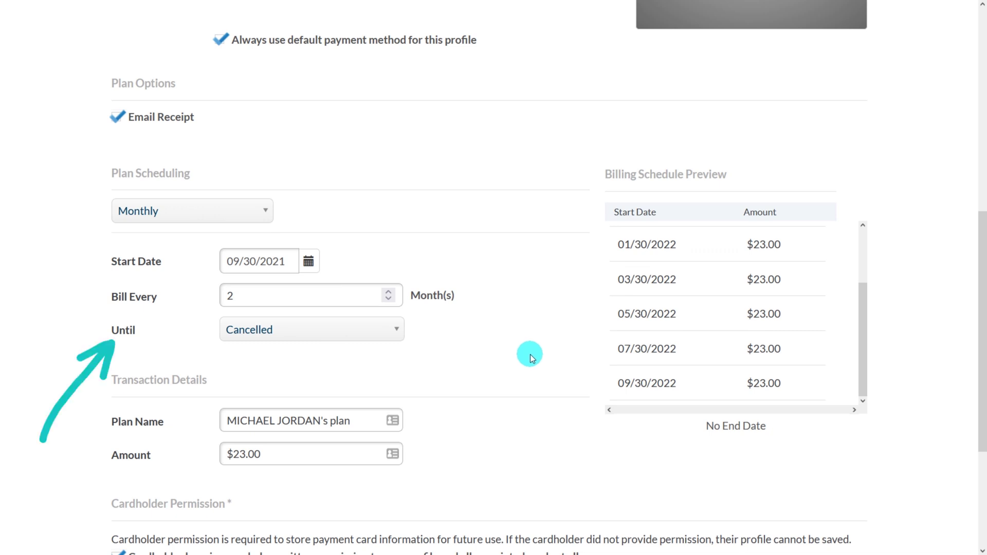
left_click(393, 331)
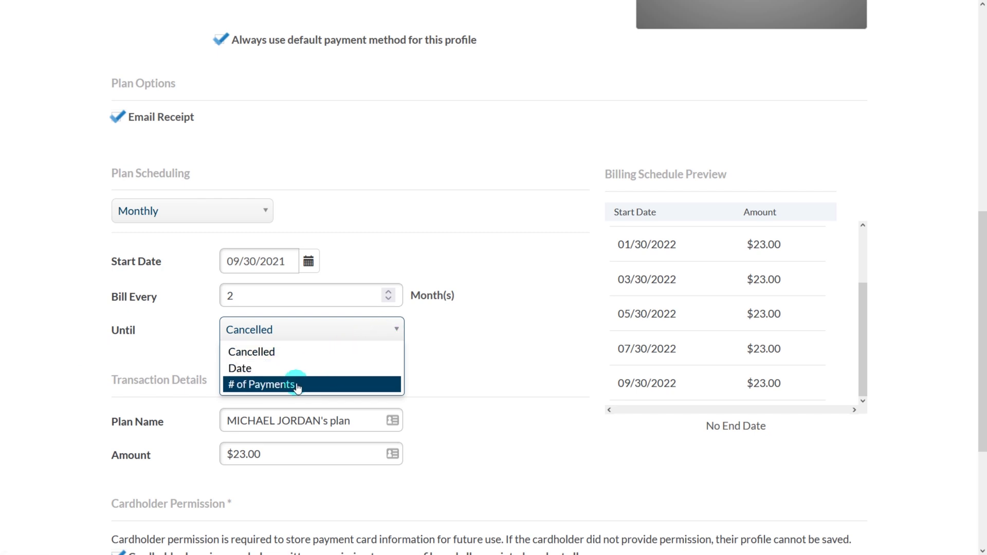
- Make the plan end on the date 11/18/2021
left_click(305, 355)
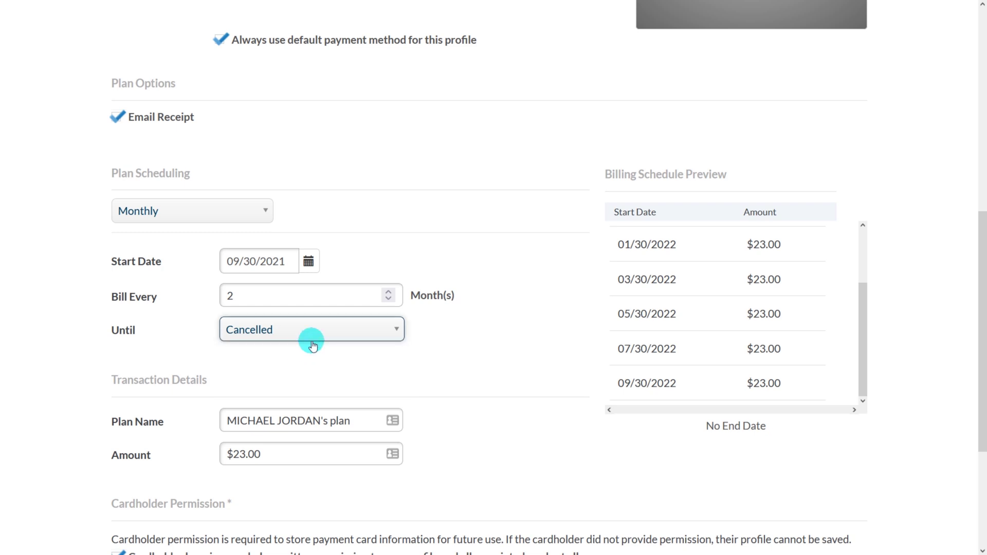
left_click(309, 333)
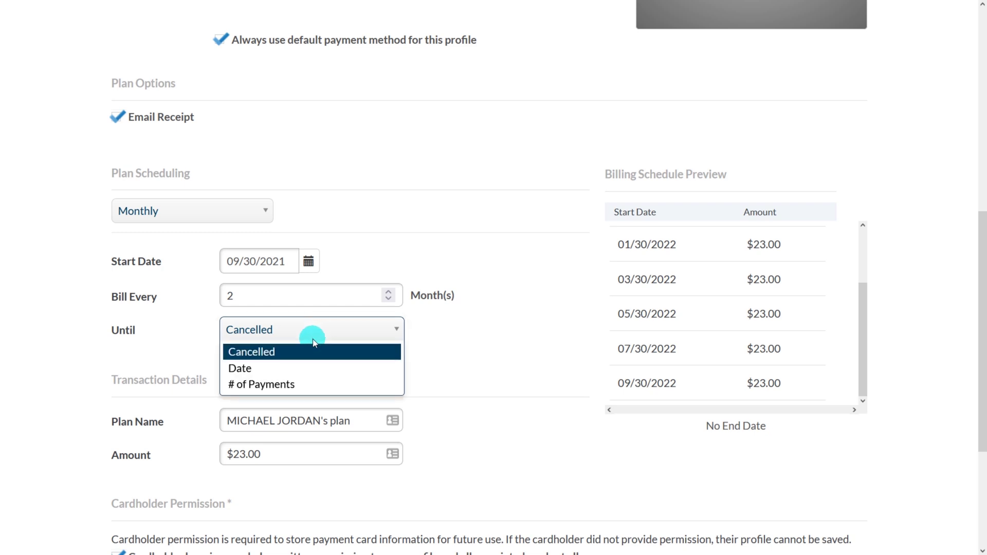
left_click(273, 368)
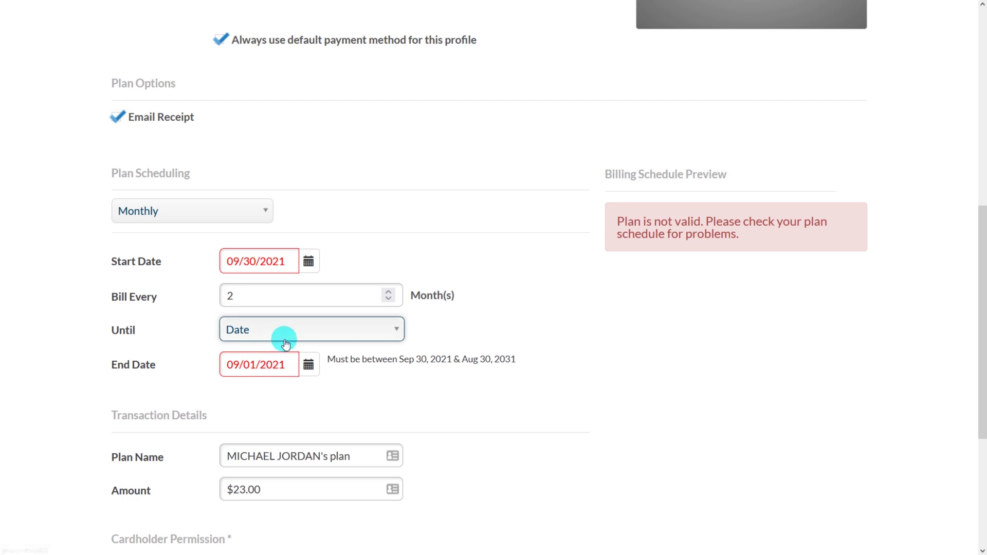
left_click(308, 365)
left_click(413, 394)
left_click(413, 395)
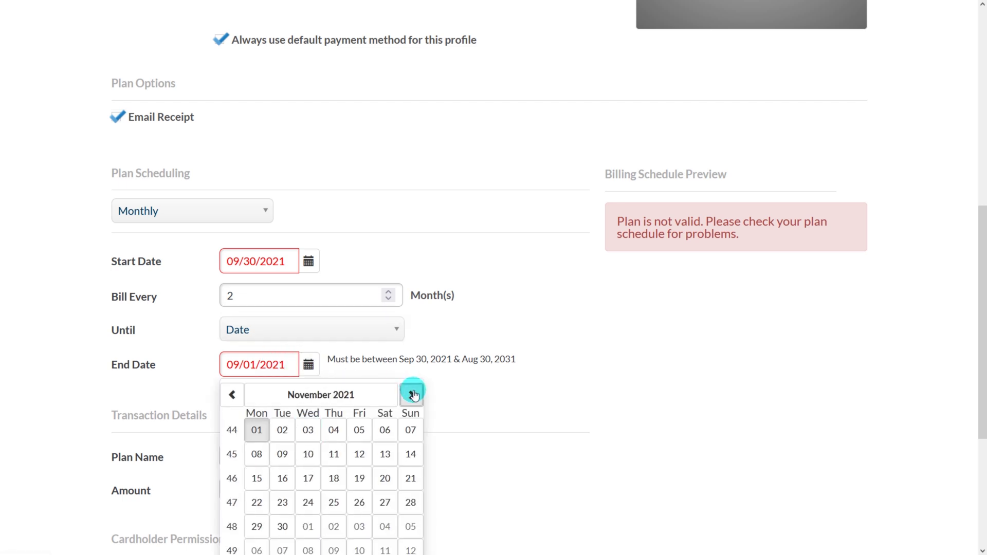
left_click(334, 477)
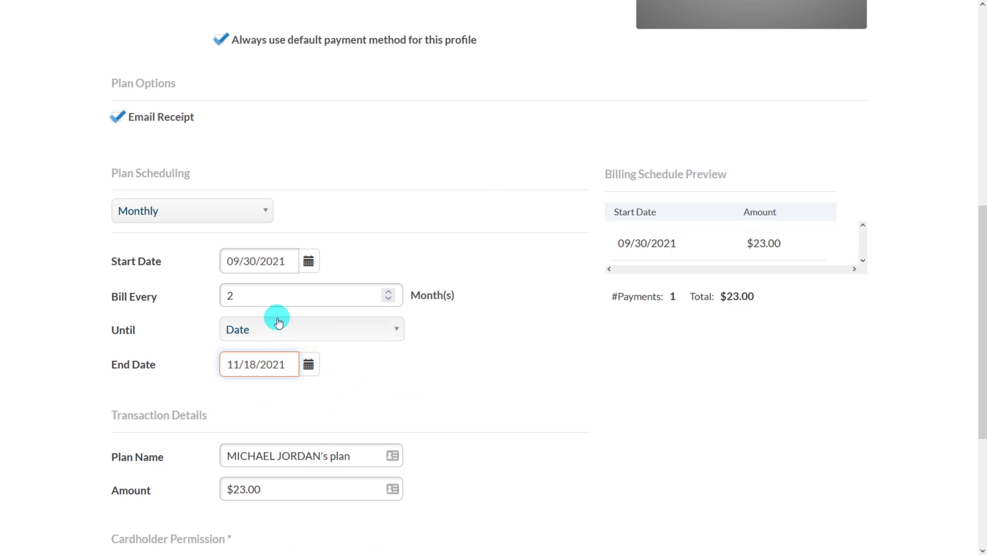
- Change the billing interval to every 1 month
double_click(229, 296)
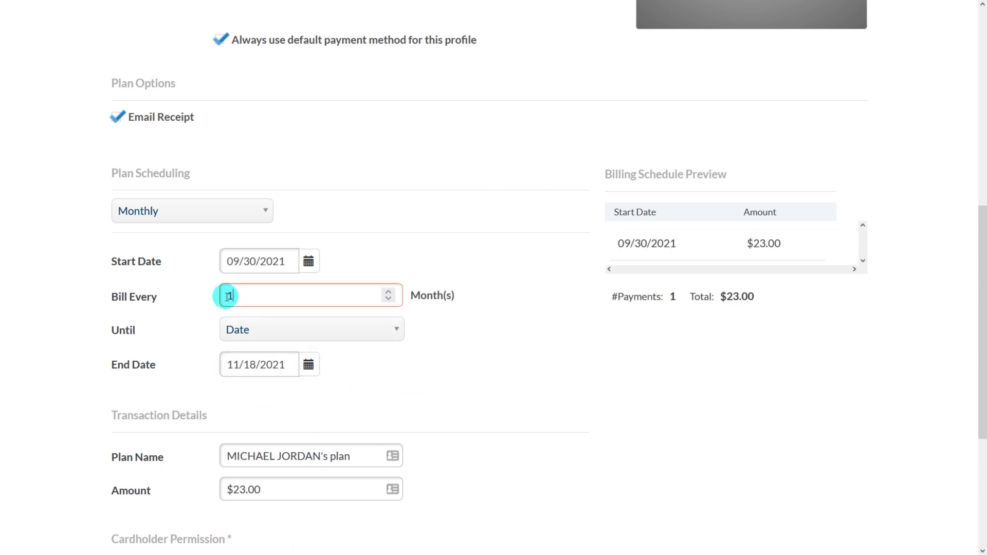
type("1")
key("Tab")
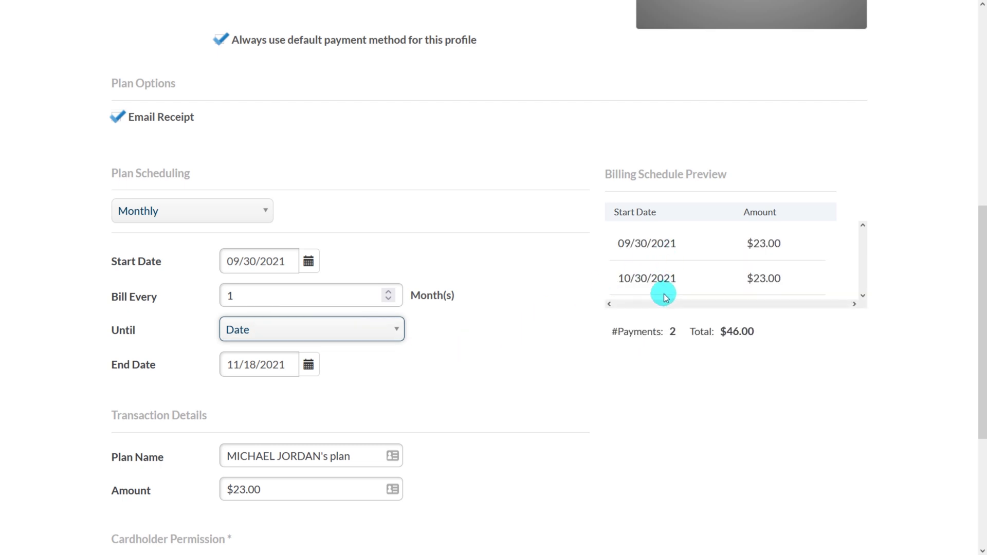
left_click(362, 382)
- Check the Cardholder Permission box allowing the profile and cards to be saved
scroll(443, 382, "down", 5)
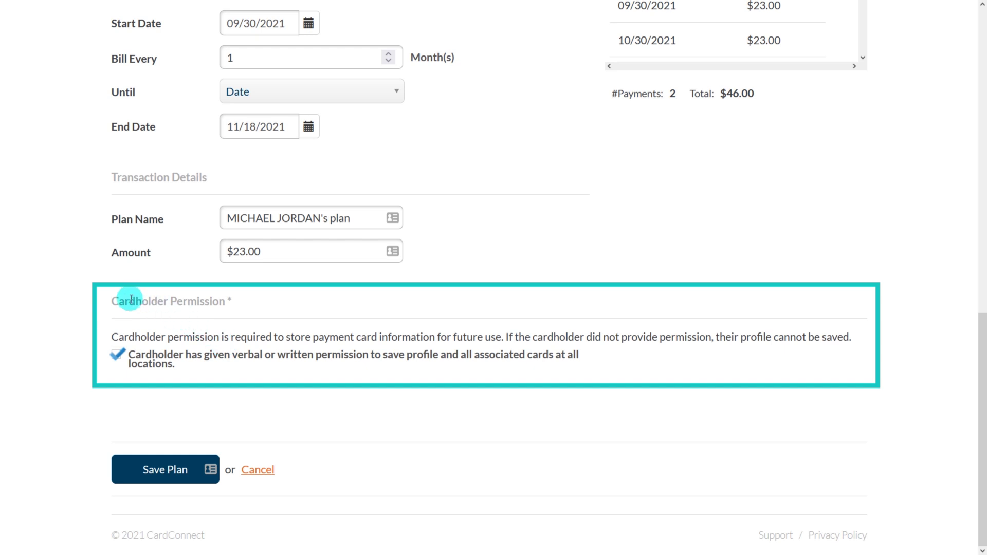
left_click(116, 356)
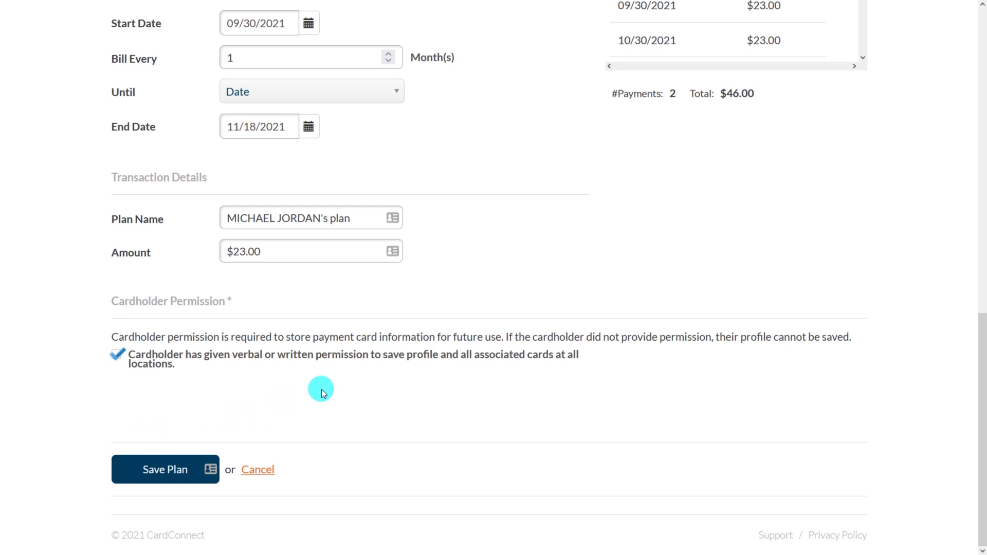
scroll(323, 391, "up", 2)
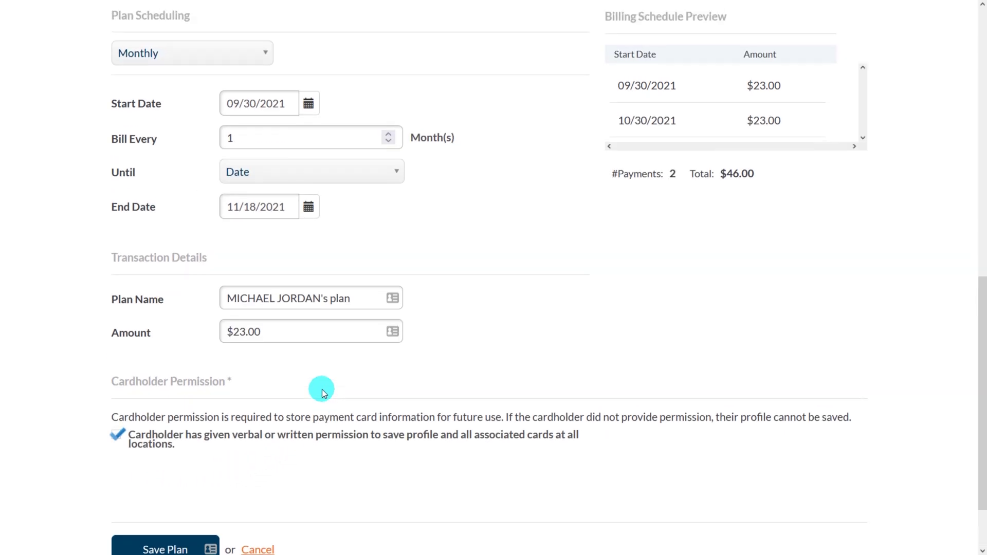
left_click(383, 174)
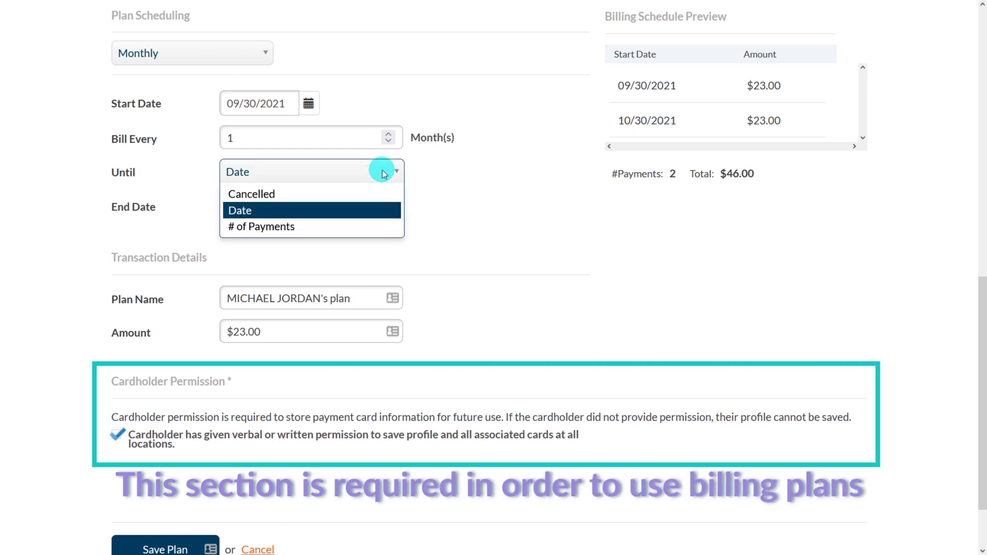
- Set the plan to run until Cancelled, save it, and open its details
left_click(343, 197)
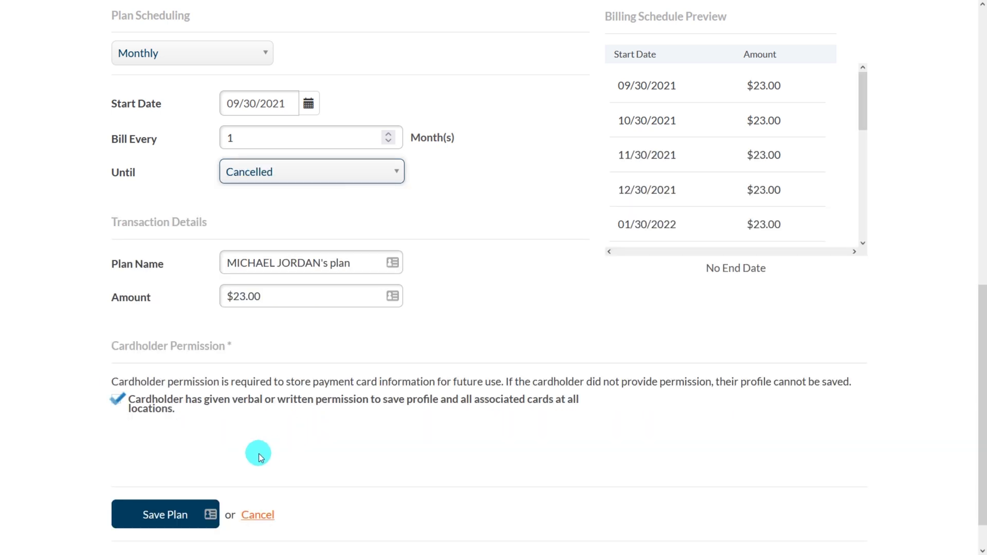
left_click(148, 511)
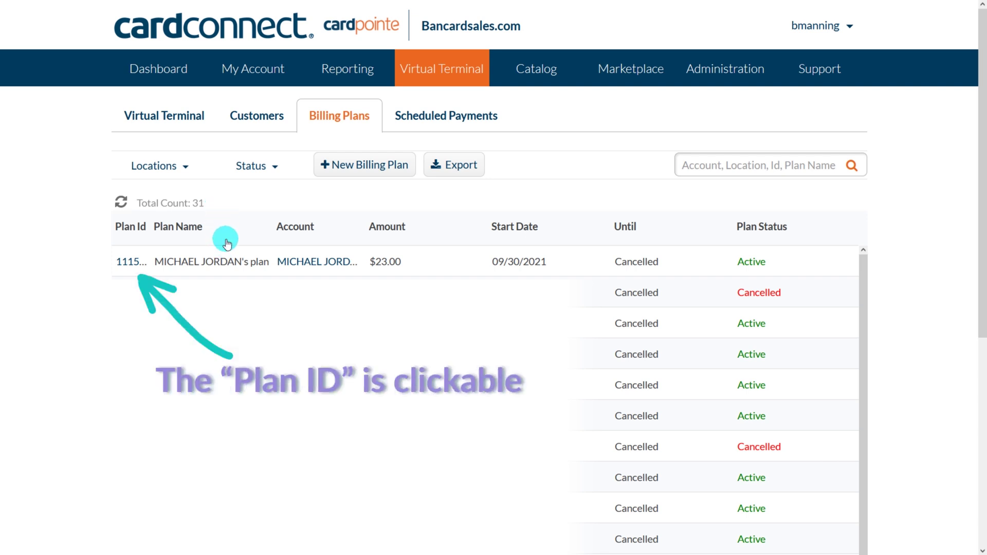
left_click(131, 263)
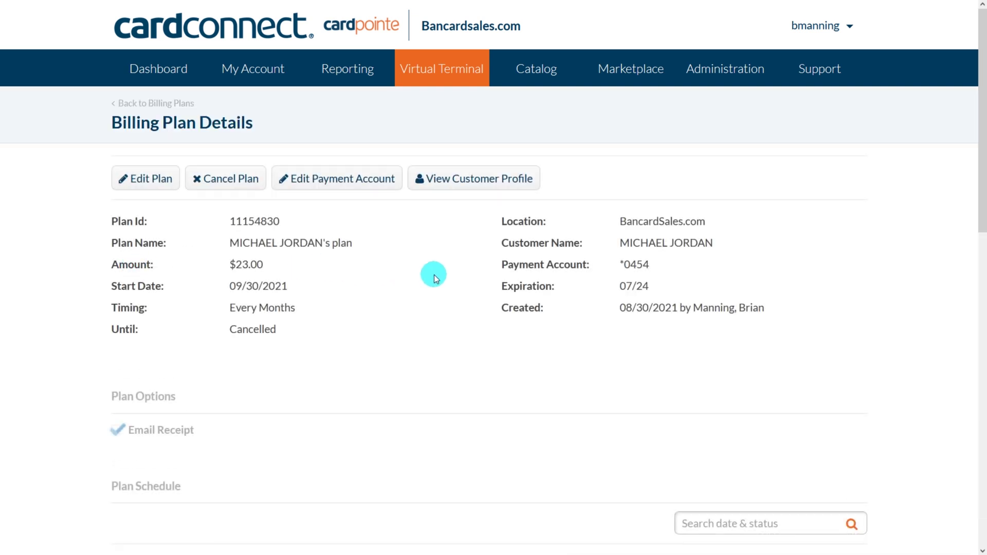
- Scroll through the $23.00 monthly payment schedule and inspect the first payment's actions
scroll(436, 279, "down", 6)
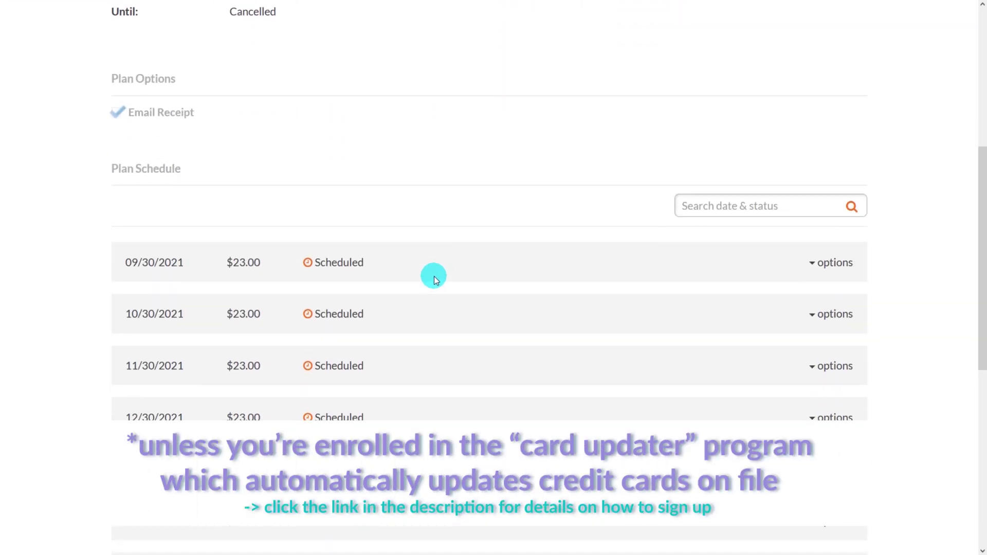
scroll(435, 279, "down", 2)
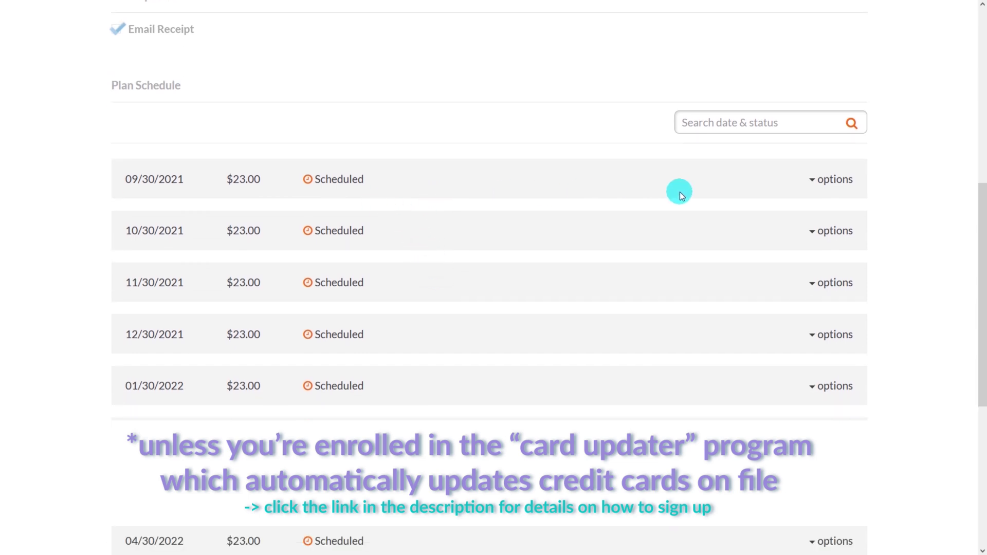
left_click(811, 181)
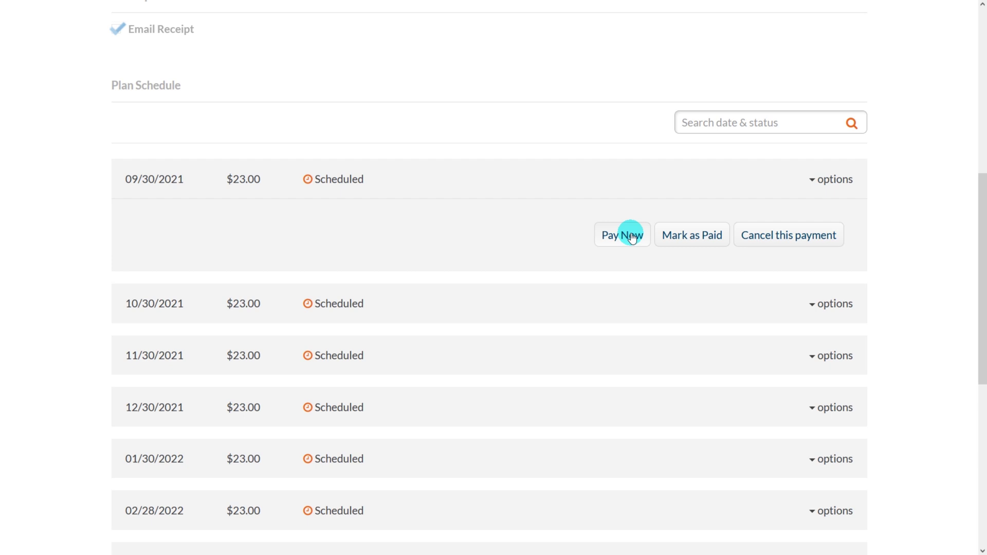
left_click(811, 179)
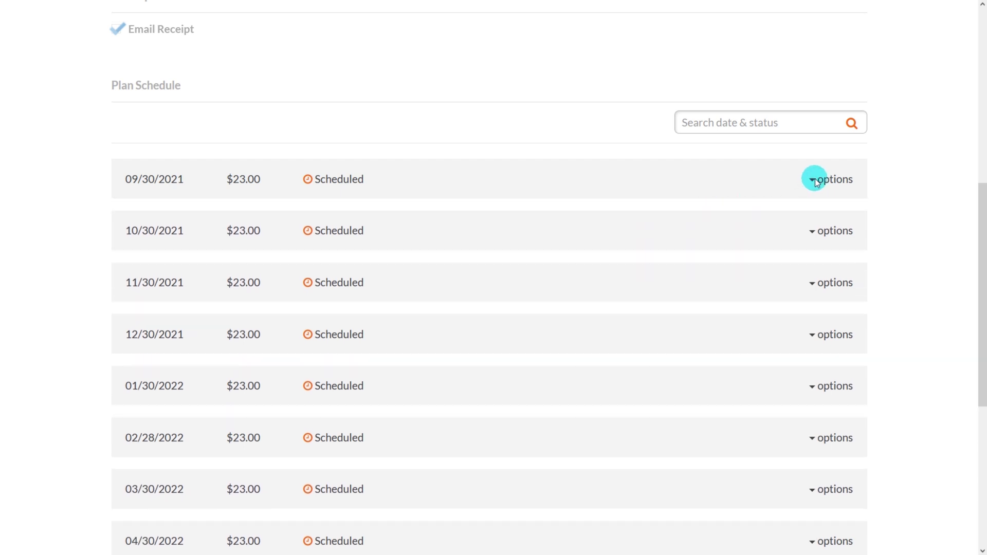
scroll(609, 156, "up", 1)
scroll(609, 156, "up", 5)
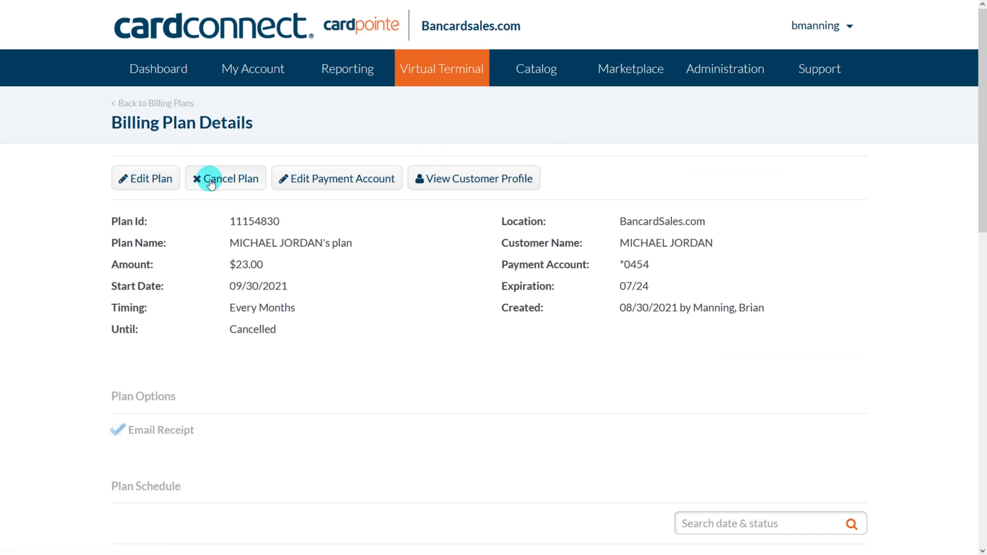
left_click(147, 103)
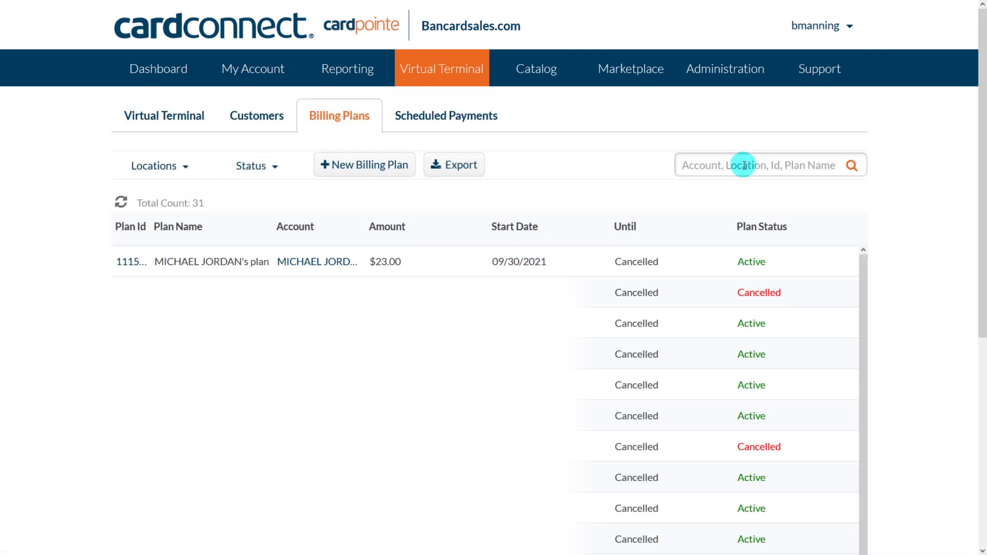
type("jordan")
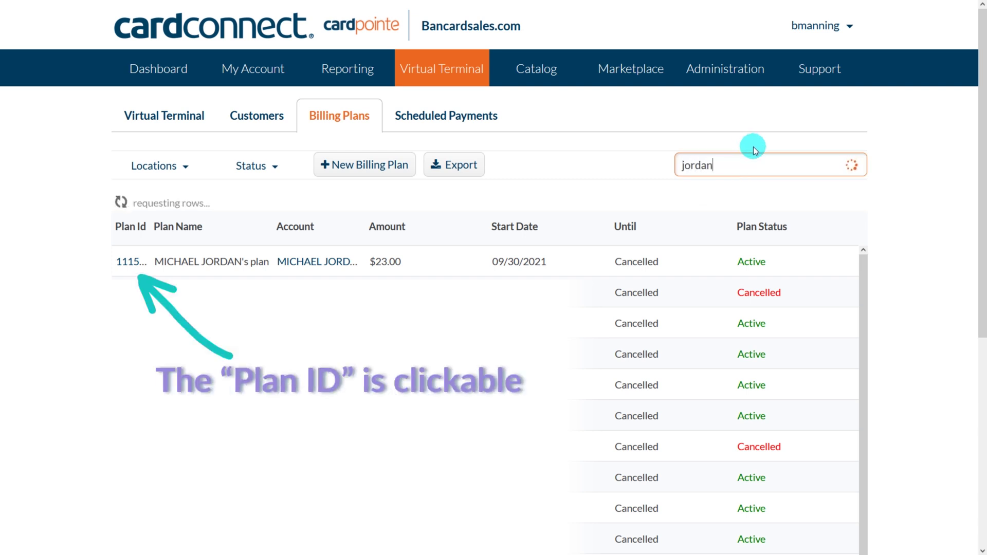
left_click(127, 263)
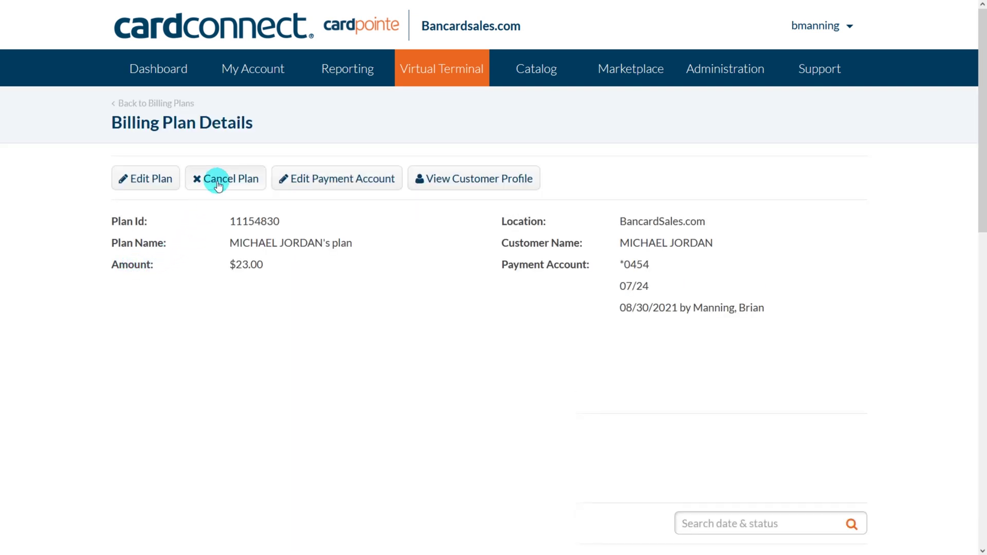
left_click(218, 186)
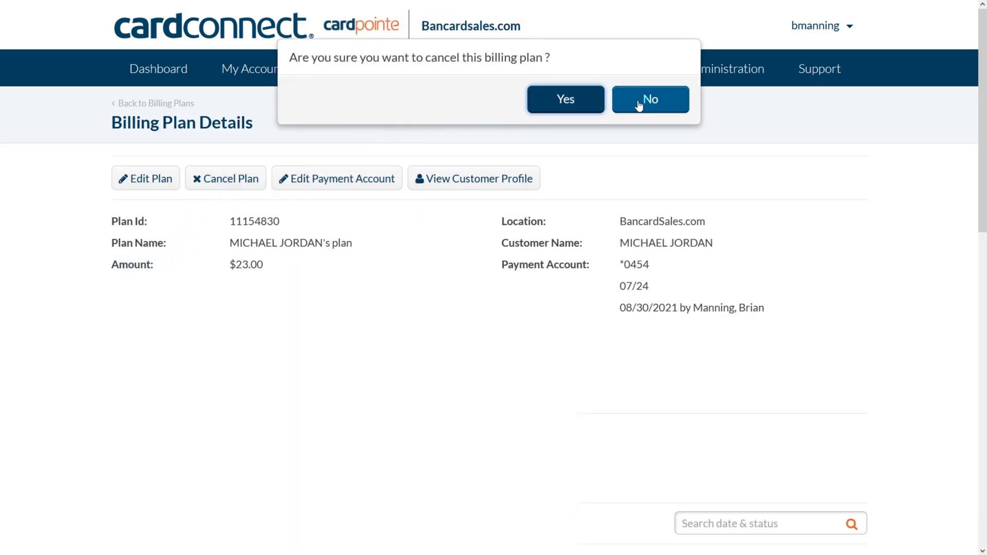
left_click(639, 106)
left_click(393, 186)
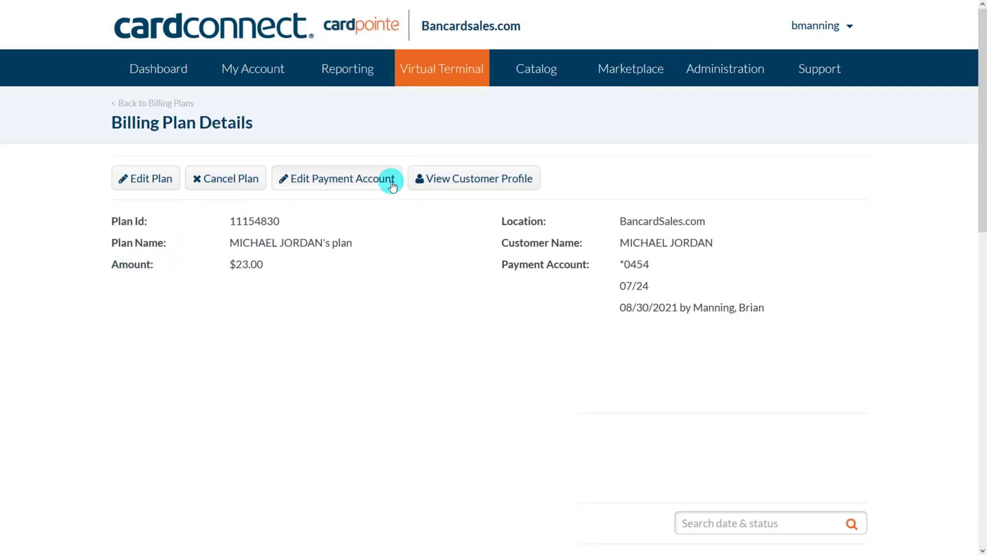
- Check the customer's profile and Add New Credit Card panel, then return to Billing Plans
left_click(455, 185)
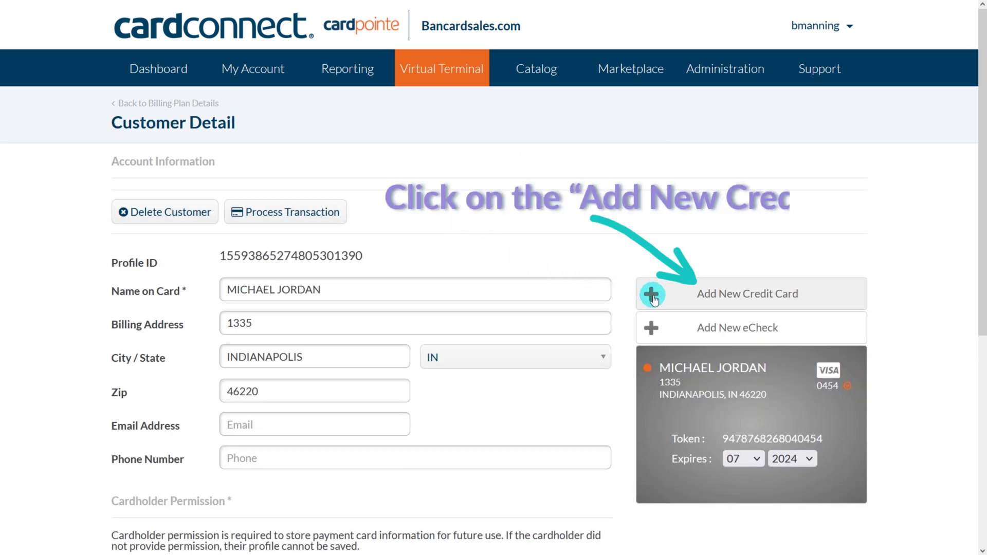
left_click(719, 299)
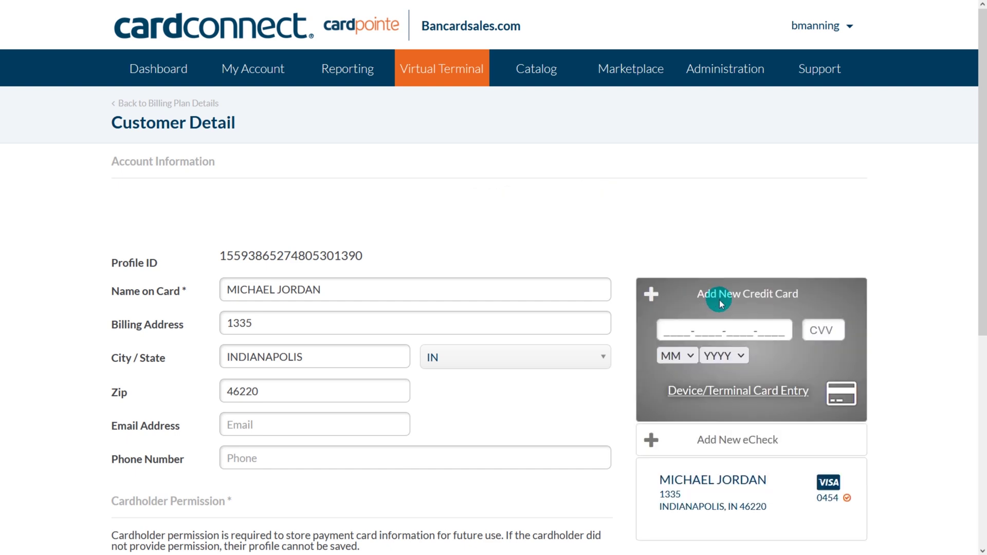
scroll(722, 304, "down", 5)
scroll(722, 304, "up", 5)
left_click(445, 80)
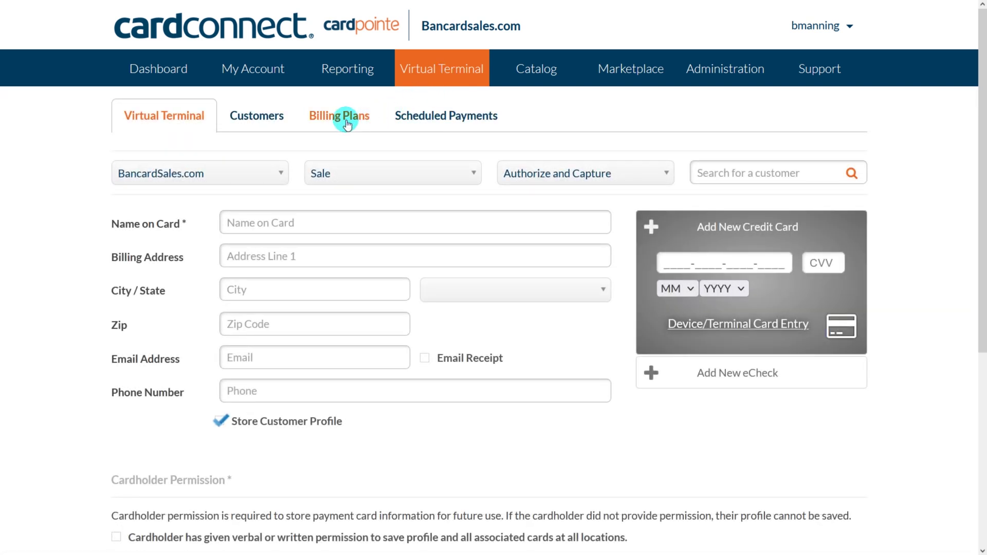
left_click(346, 122)
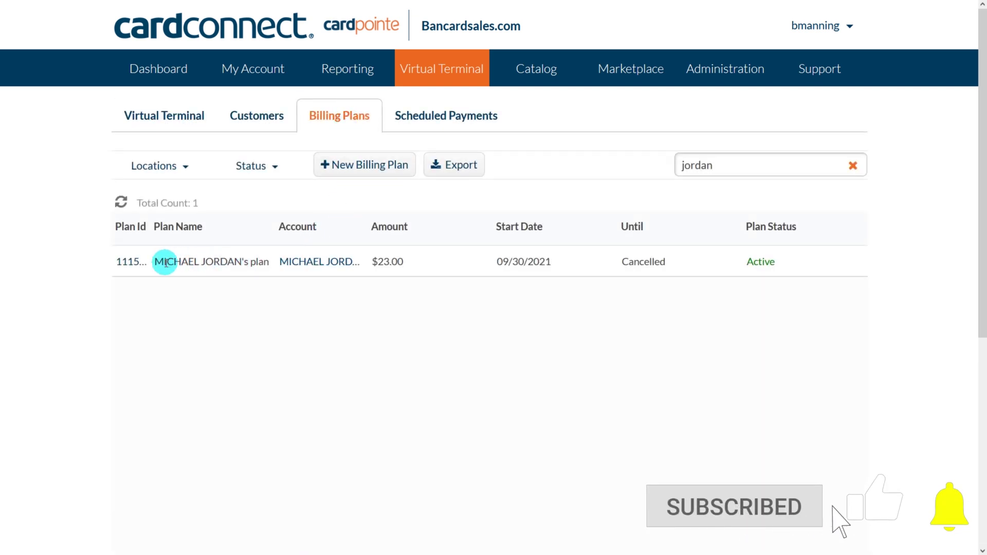
- Open the plan's details and show the actions for the 12/30/2021 scheduled payment
left_click(132, 262)
scroll(269, 293, "down", 9)
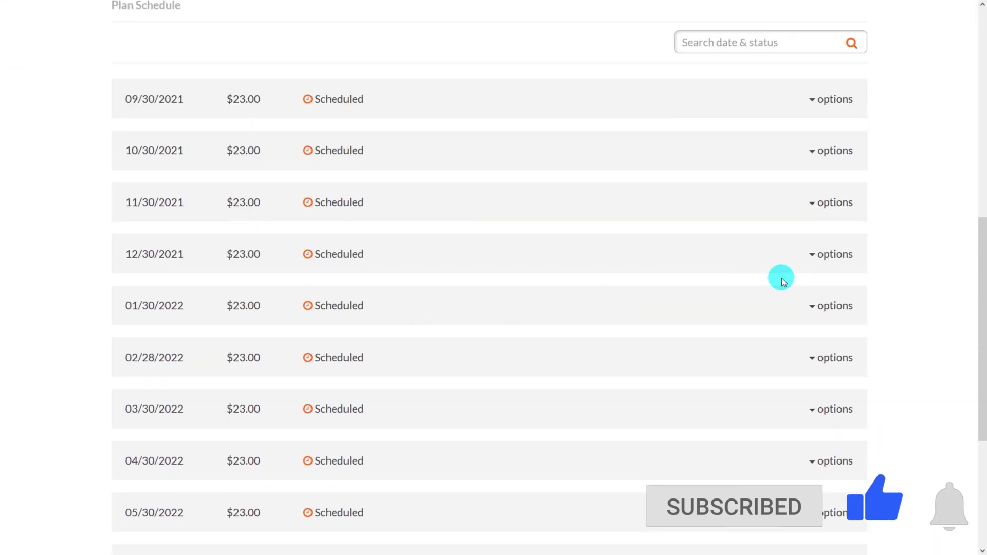
left_click(812, 256)
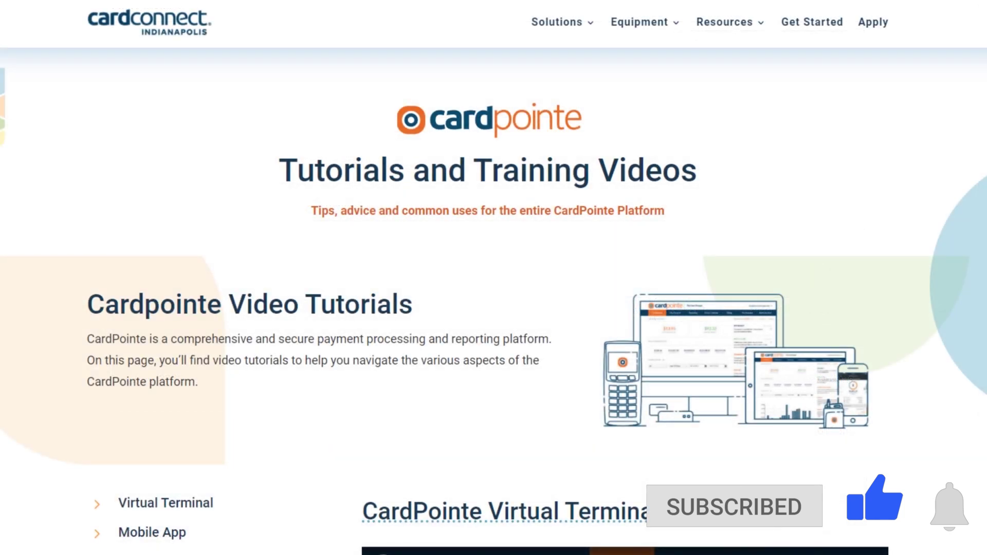
- Jump to the Terminals & Equipment section and browse its tutorial videos
scroll(494, 308, "down", 5)
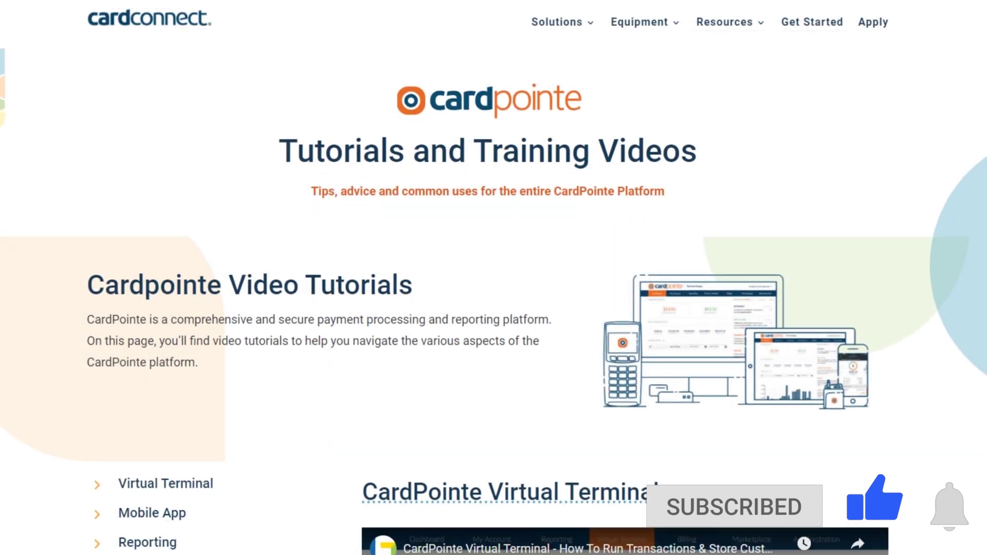
scroll(494, 308, "down", 5)
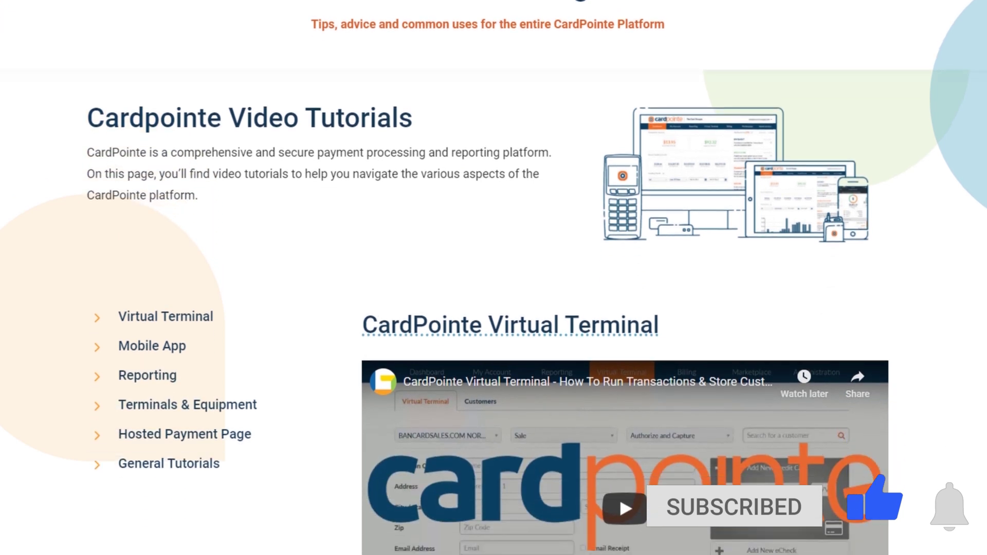
scroll(494, 309, "down", 1)
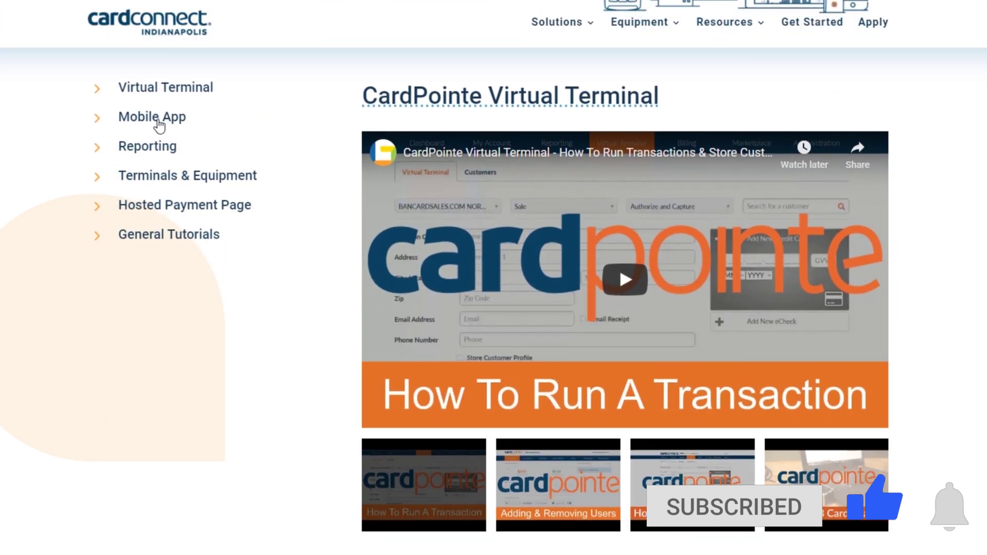
left_click(140, 177)
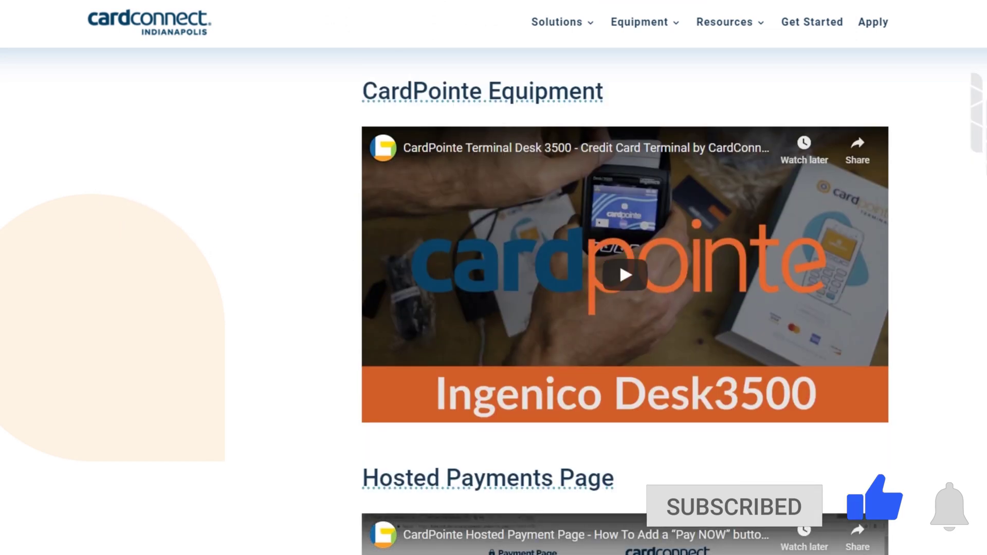
scroll(493, 309, "down", 12)
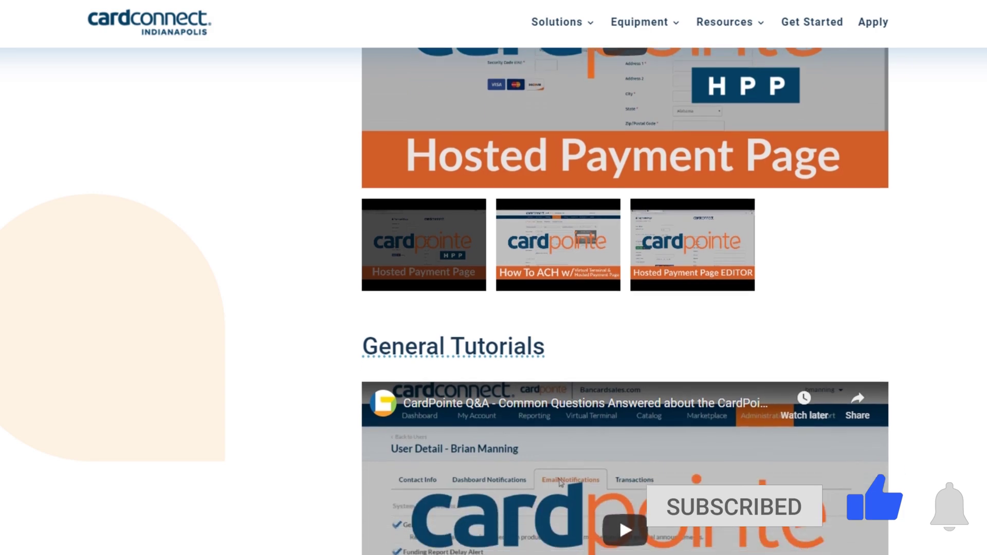
scroll(624, 308, "down", 6)
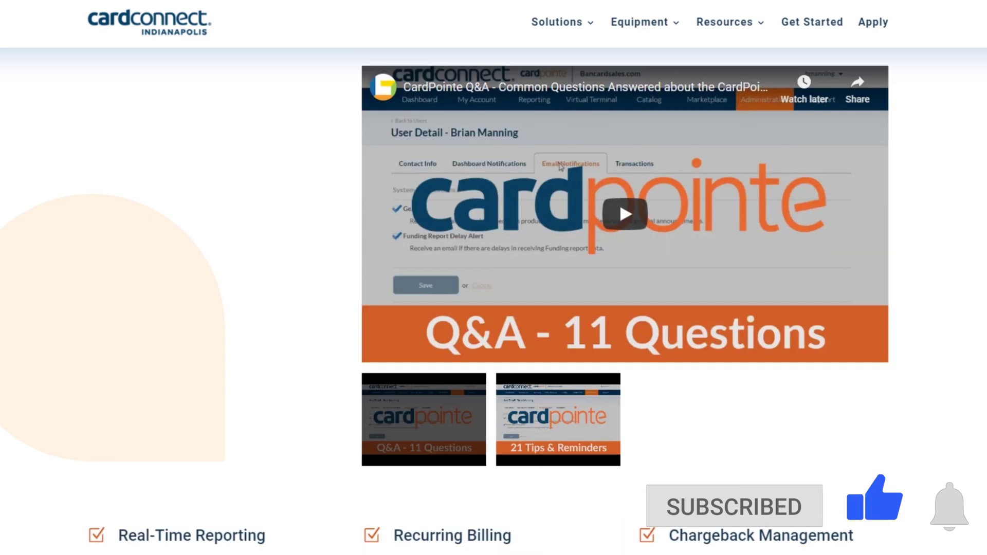
scroll(625, 308, "up", 15)
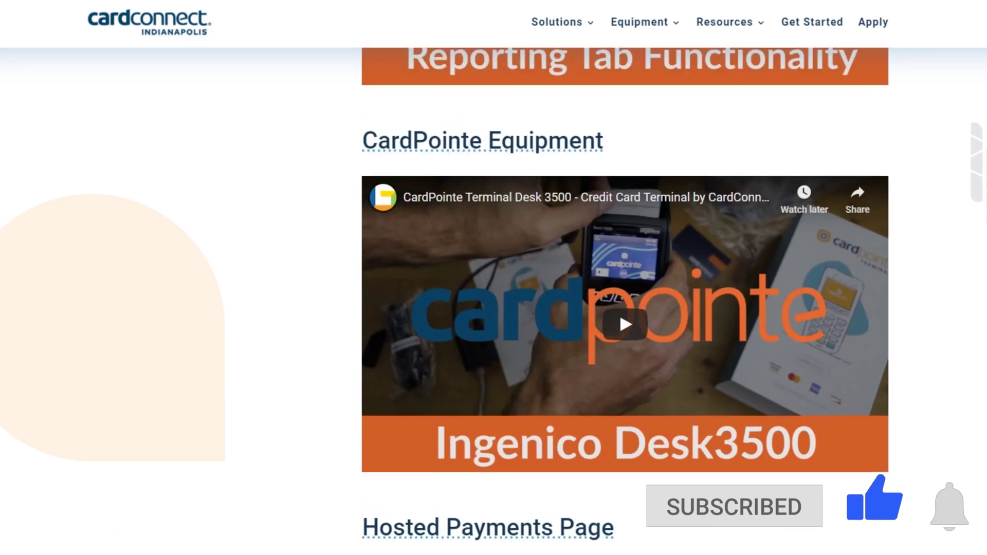
scroll(624, 309, "up", 20)
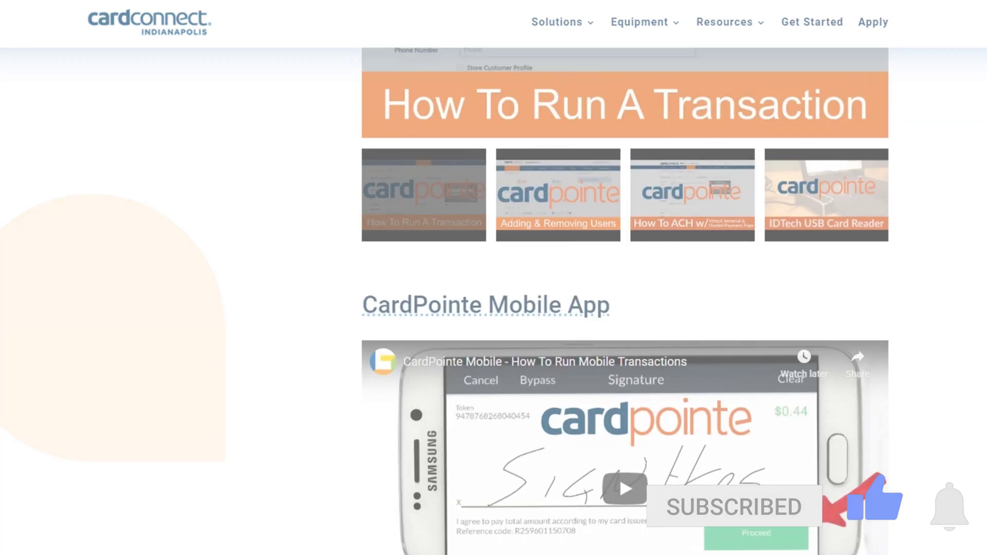